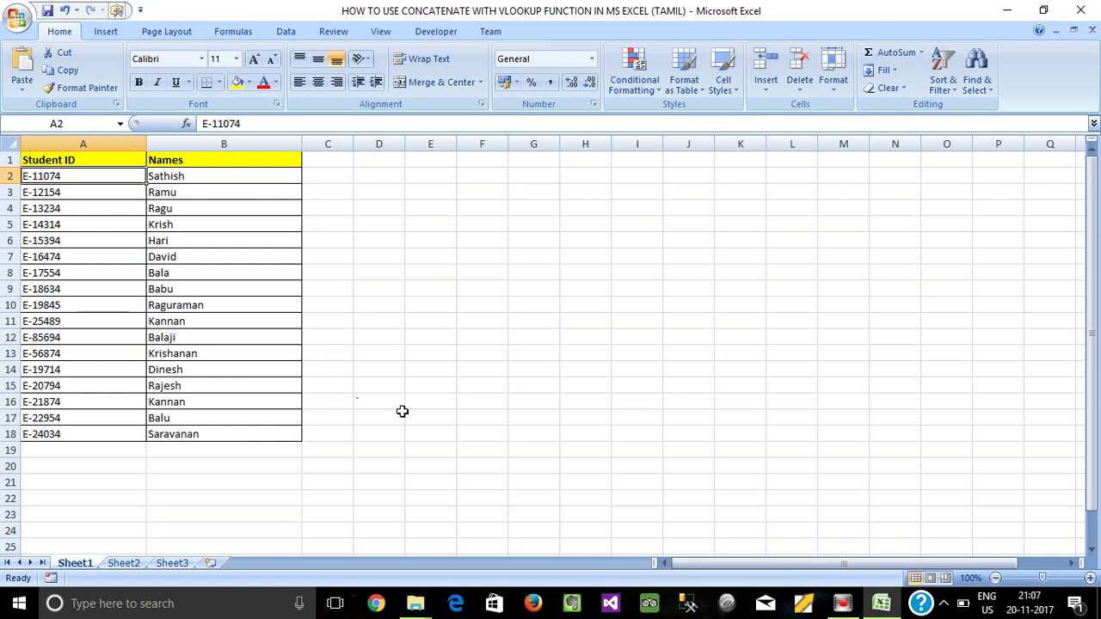
Compare Sheet1's full student IDs such as E-11074 with Sheet2's split ID letters
{"action": "left_click", "coordinate": [115, 498]}
{"action": "mouse_move", "coordinate": [78, 159]}
{"action": "left_mouse_down"}
{"action": "mouse_move", "coordinate": [114, 192]}
{"action": "mouse_move", "coordinate": [270, 436]}
{"action": "left_mouse_up"}
{"action": "left_click", "coordinate": [124, 562]}
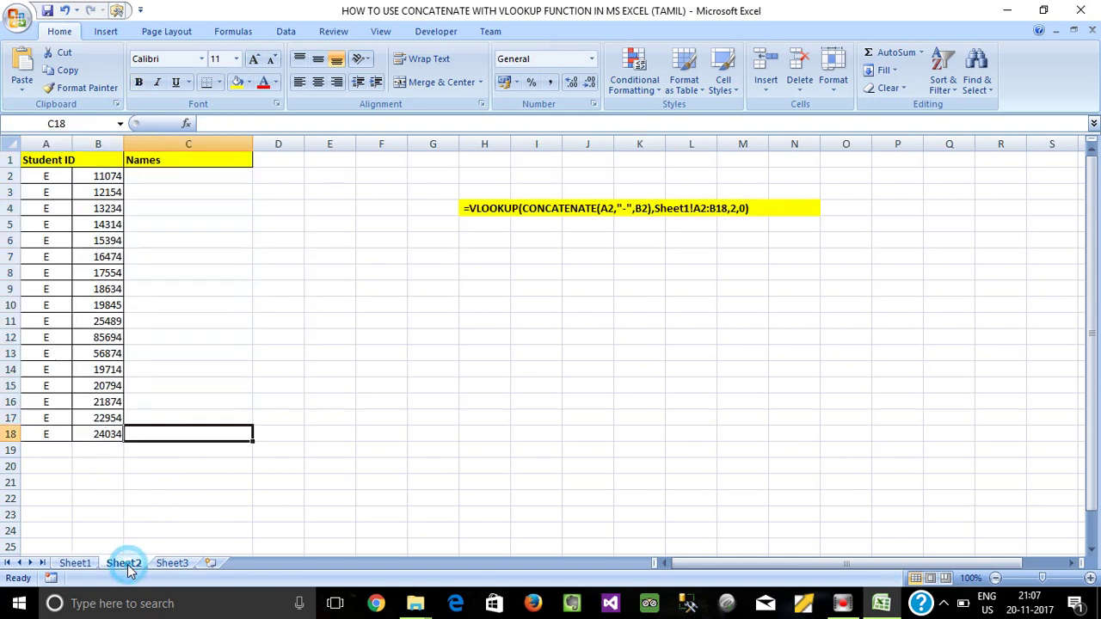
{"action": "left_click", "coordinate": [65, 178]}
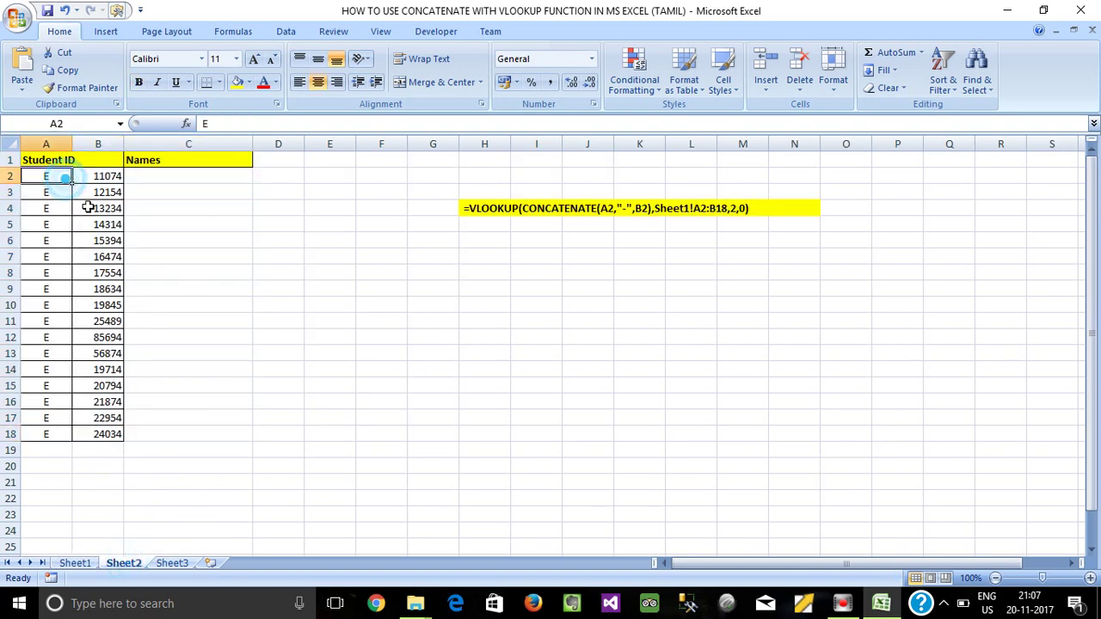
{"action": "left_click", "coordinate": [75, 563]}
{"action": "left_click", "coordinate": [90, 356]}
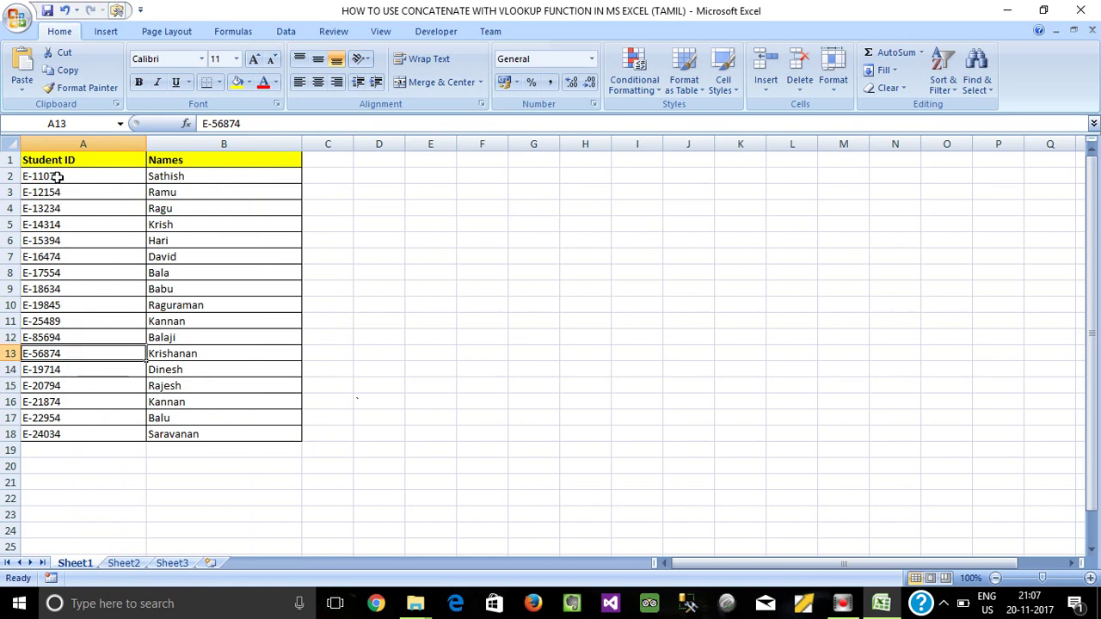
{"action": "left_click", "coordinate": [63, 174]}
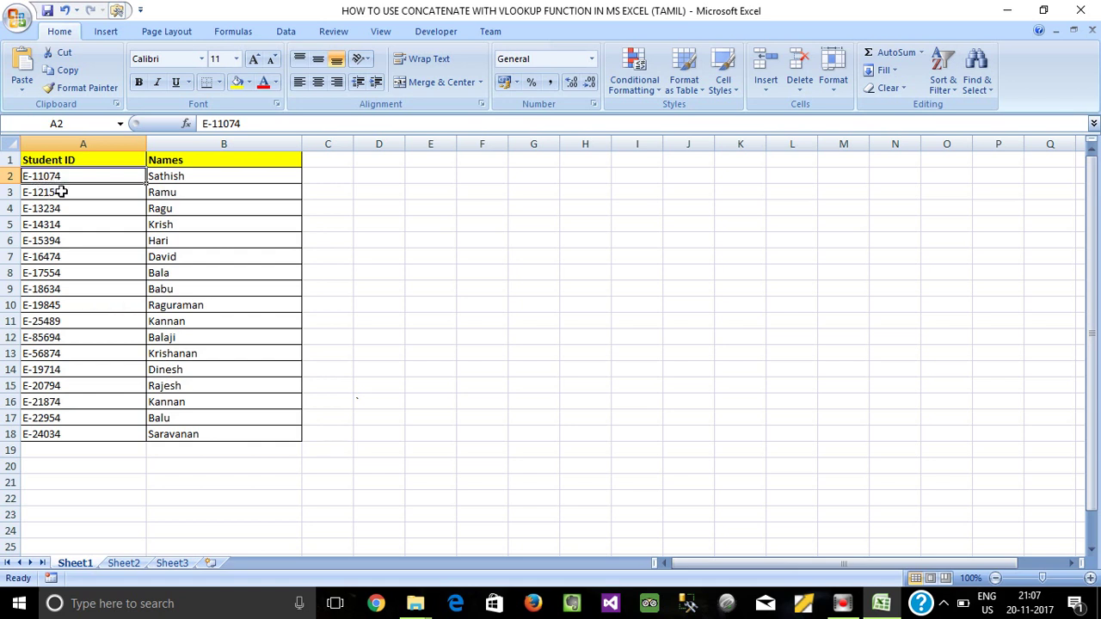
{"action": "left_click", "coordinate": [50, 196]}
{"action": "left_click_drag", "start_coordinate": [54, 176], "coordinate": [81, 419]}
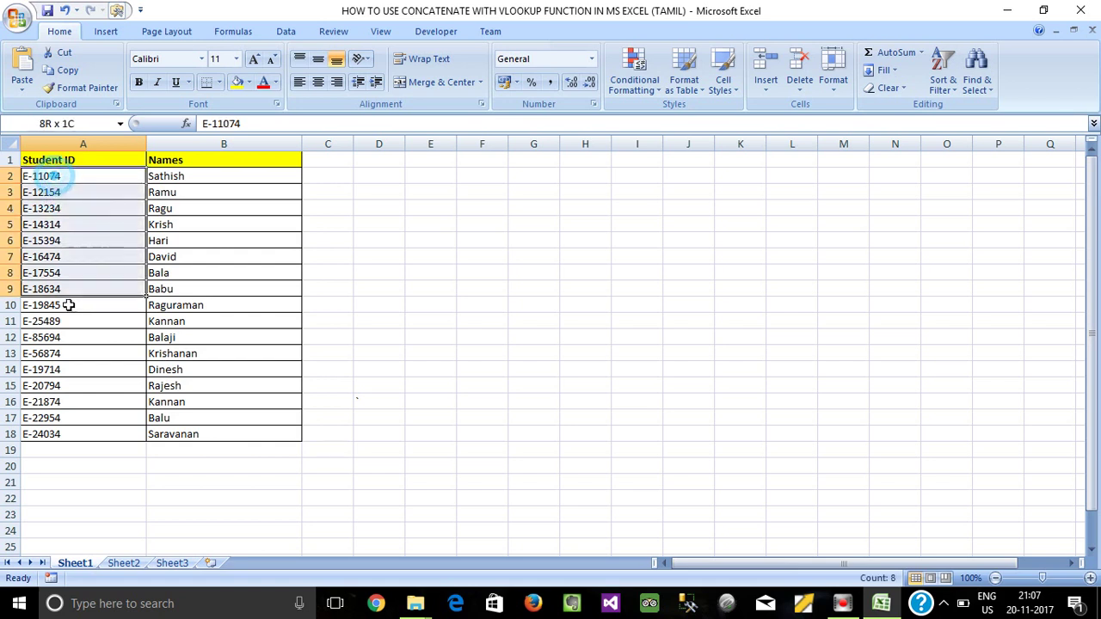
Highlight Sheet2's ID letters and numbers in columns A and B, A2:B18
{"action": "left_click", "coordinate": [123, 563]}
{"action": "left_click", "coordinate": [30, 224]}
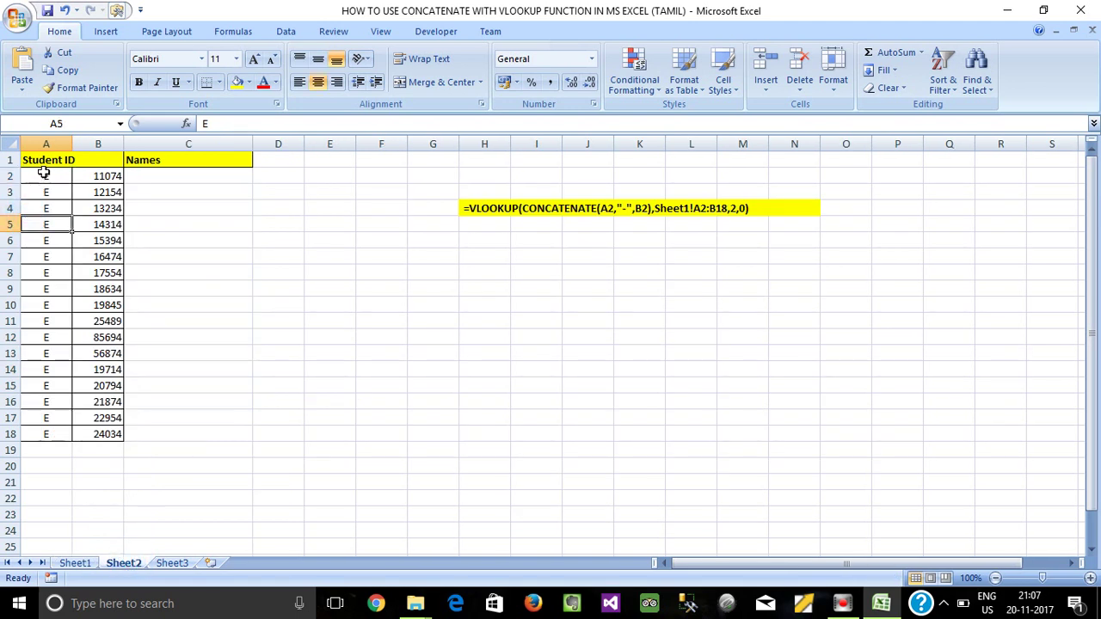
{"action": "left_click", "coordinate": [45, 175]}
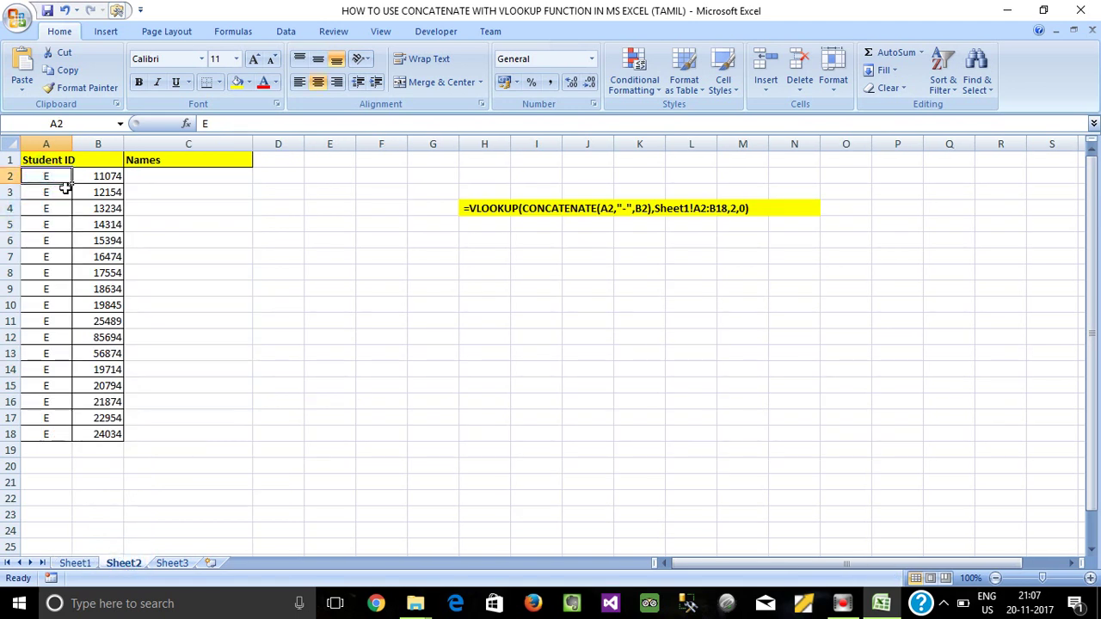
{"action": "left_click", "coordinate": [94, 191]}
{"action": "left_click_drag", "start_coordinate": [94, 176], "coordinate": [111, 433]}
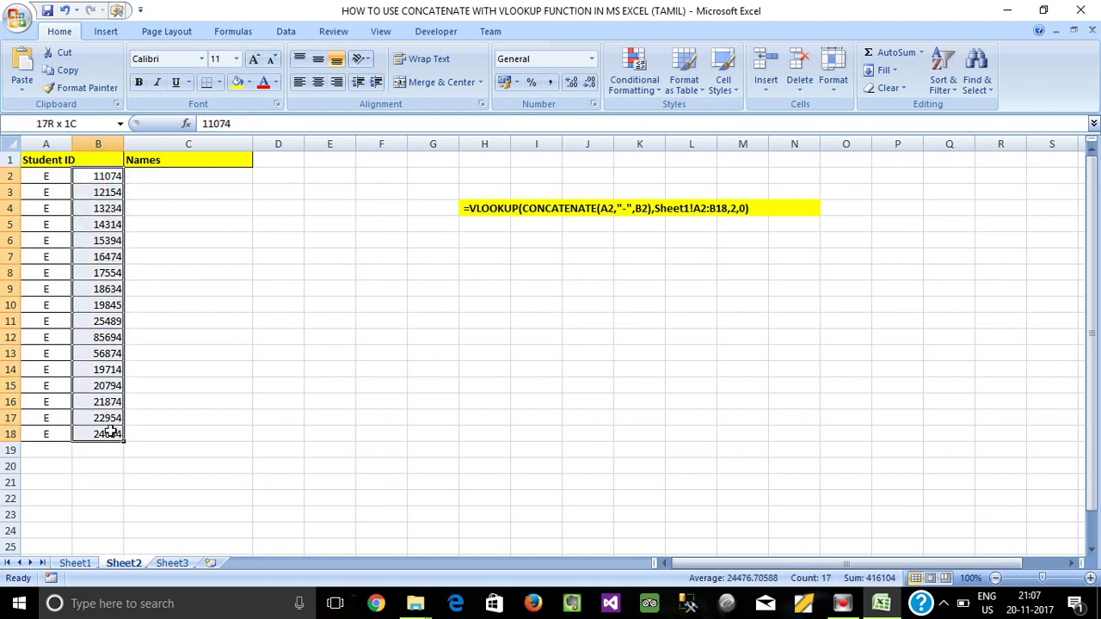
{"action": "left_click", "coordinate": [78, 208]}
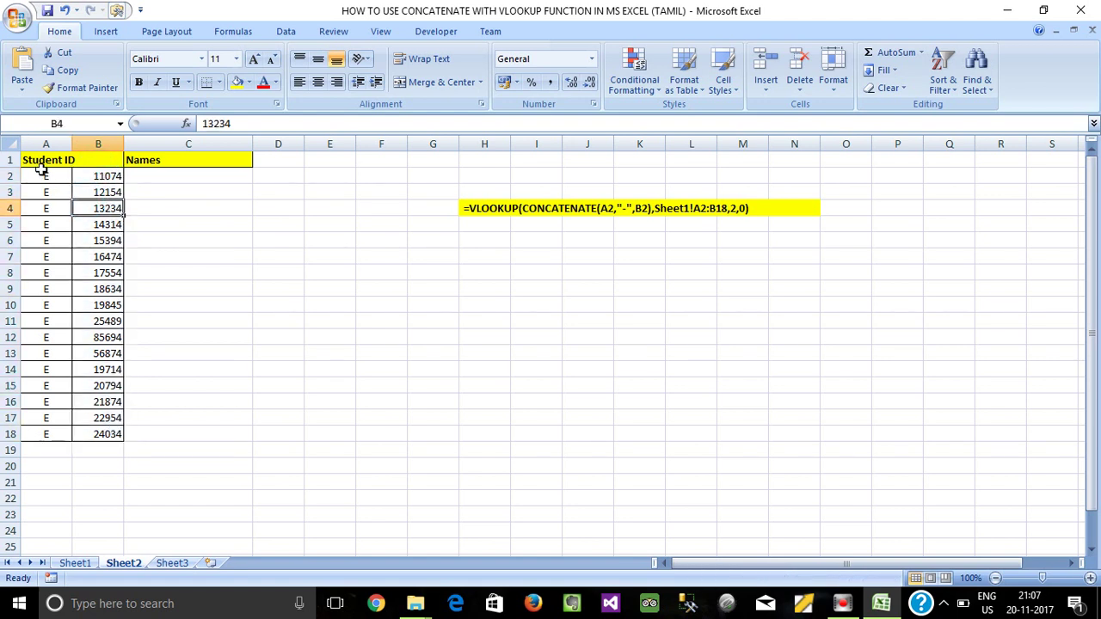
{"action": "mouse_move", "coordinate": [41, 172]}
{"action": "left_mouse_down"}
{"action": "mouse_move", "coordinate": [122, 401]}
{"action": "mouse_move", "coordinate": [122, 433]}
{"action": "left_mouse_up"}
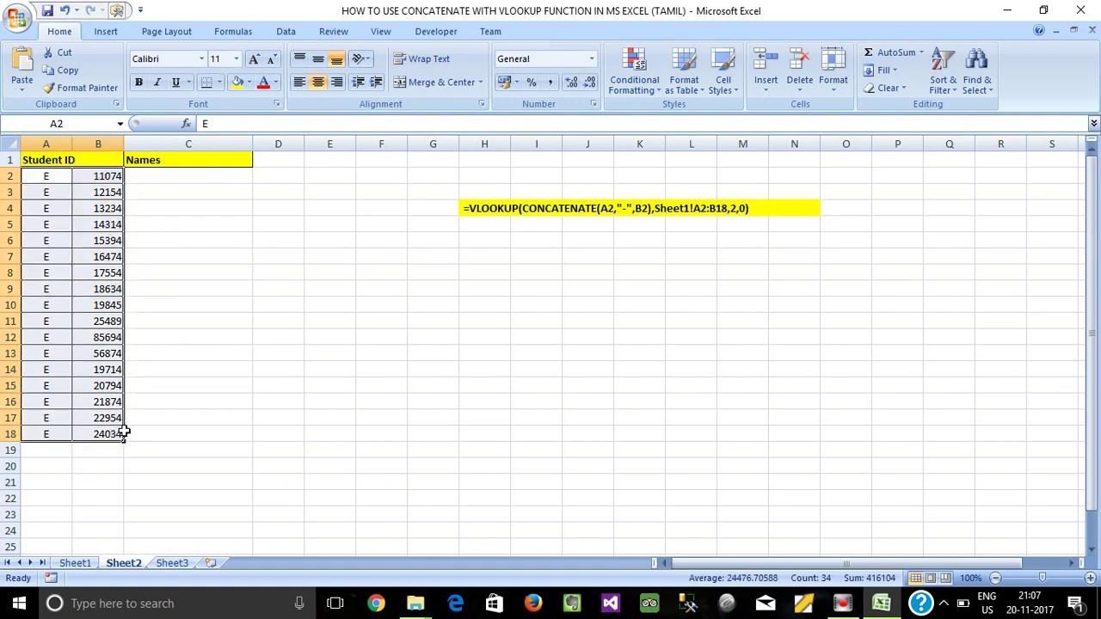
Recheck Sheet1's ID list, then select Sheet2's empty Names cell C2
{"action": "left_click", "coordinate": [74, 563]}
{"action": "left_click", "coordinate": [124, 563]}
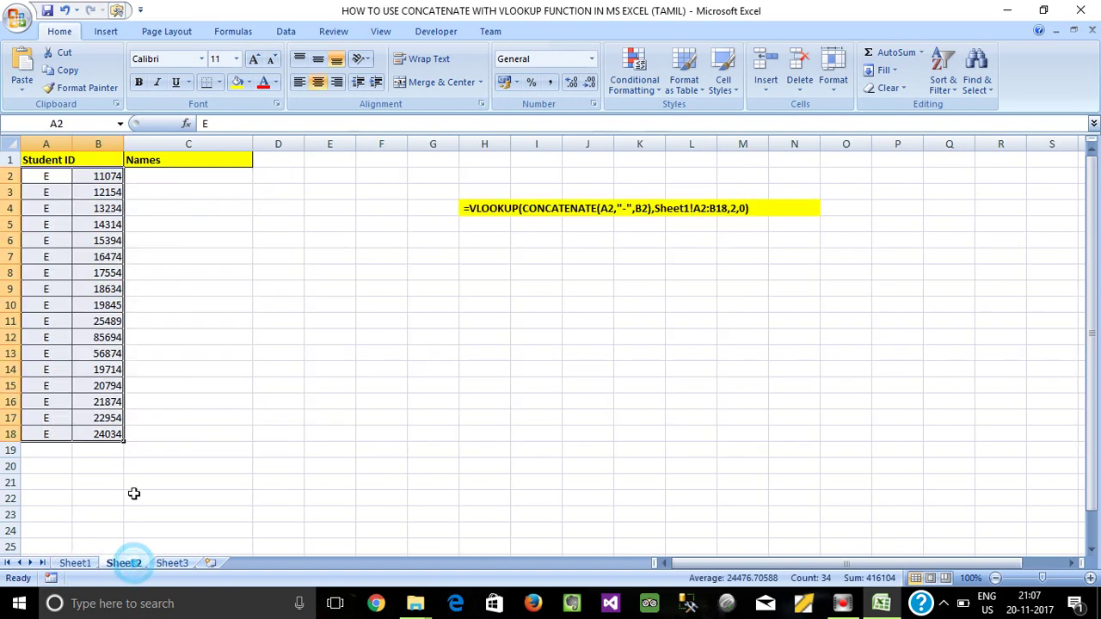
{"action": "left_click", "coordinate": [91, 353]}
{"action": "left_click", "coordinate": [79, 191]}
{"action": "left_click", "coordinate": [214, 174]}
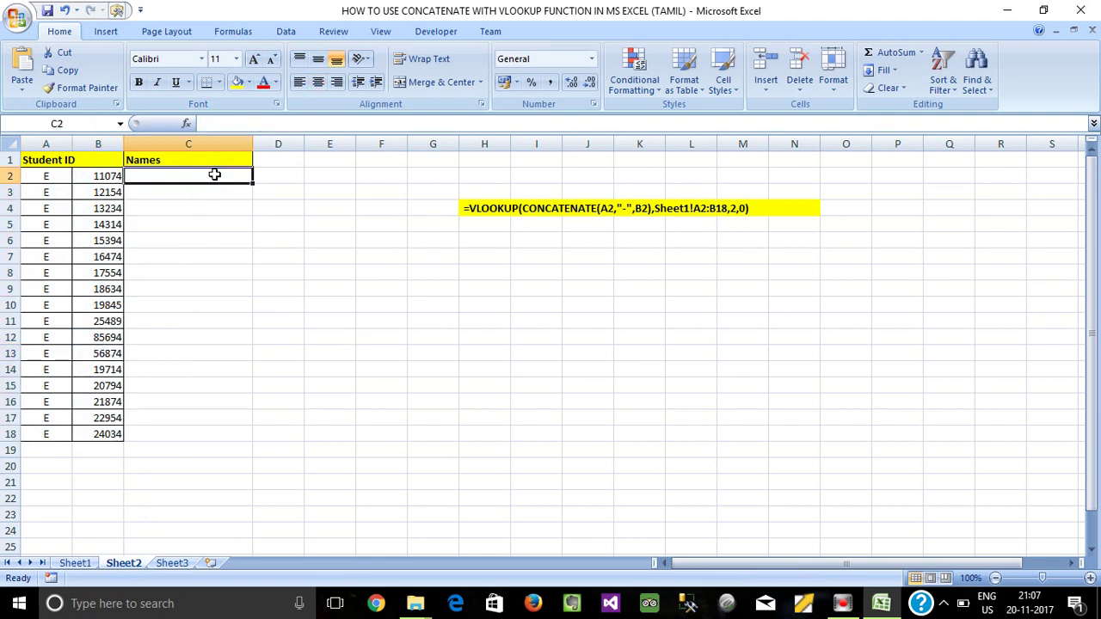
Look over the two ID parts in row 2 and select C2 for the formula
{"action": "left_click", "coordinate": [285, 173]}
{"action": "left_click", "coordinate": [330, 170]}
{"action": "left_click", "coordinate": [280, 179]}
{"action": "left_click", "coordinate": [196, 178]}
{"action": "left_click_drag", "start_coordinate": [91, 176], "coordinate": [49, 175]}
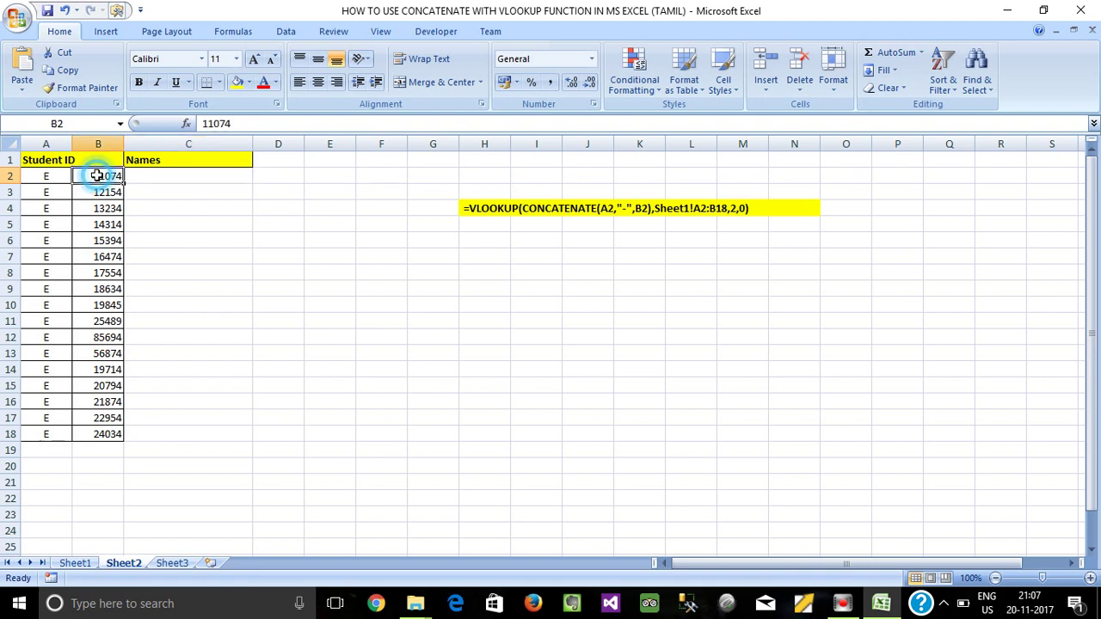
{"action": "left_click", "coordinate": [216, 203]}
{"action": "left_click", "coordinate": [173, 177]}
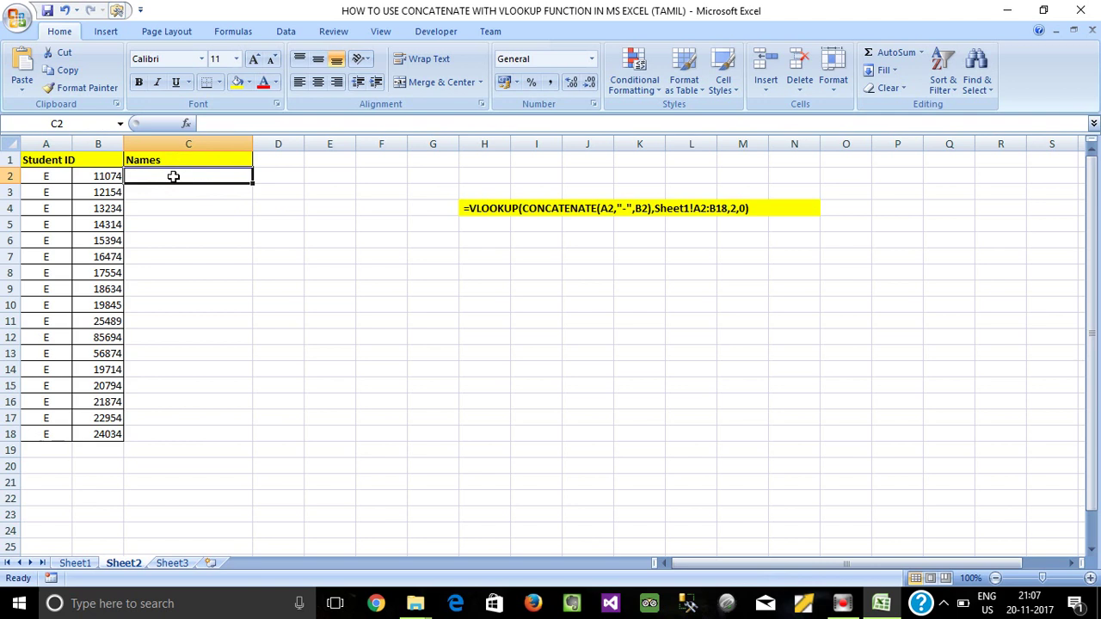
Begin C2's formula as =VLOOKUP(CONCATENATE(A2,"-",B2), with the joined lookup key
{"action": "type", "text": "="}
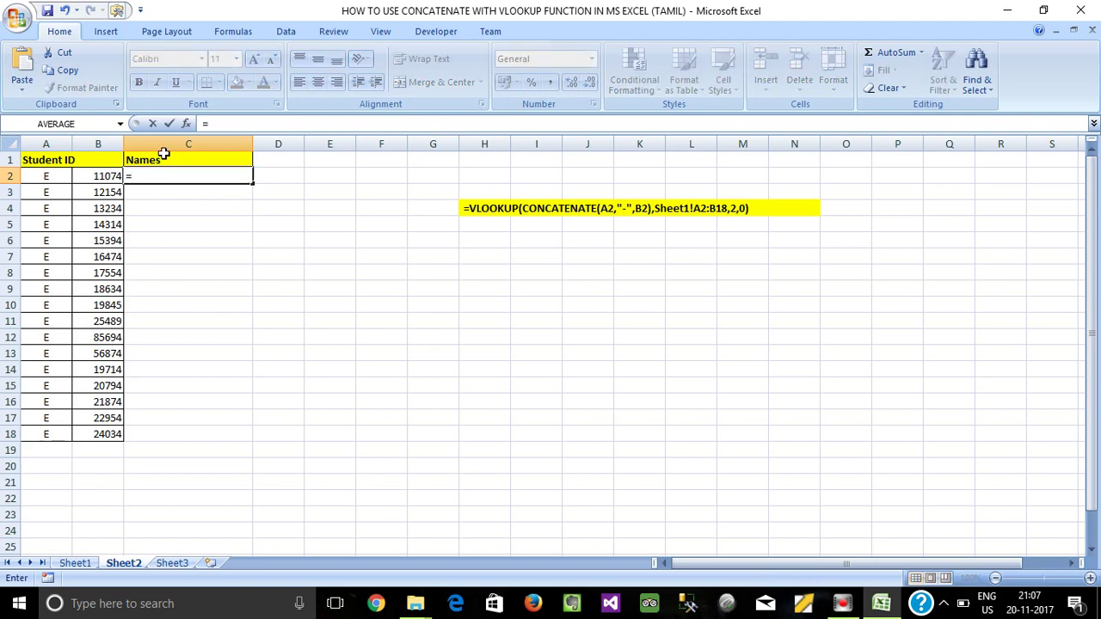
{"action": "type", "text": "VLOO"}
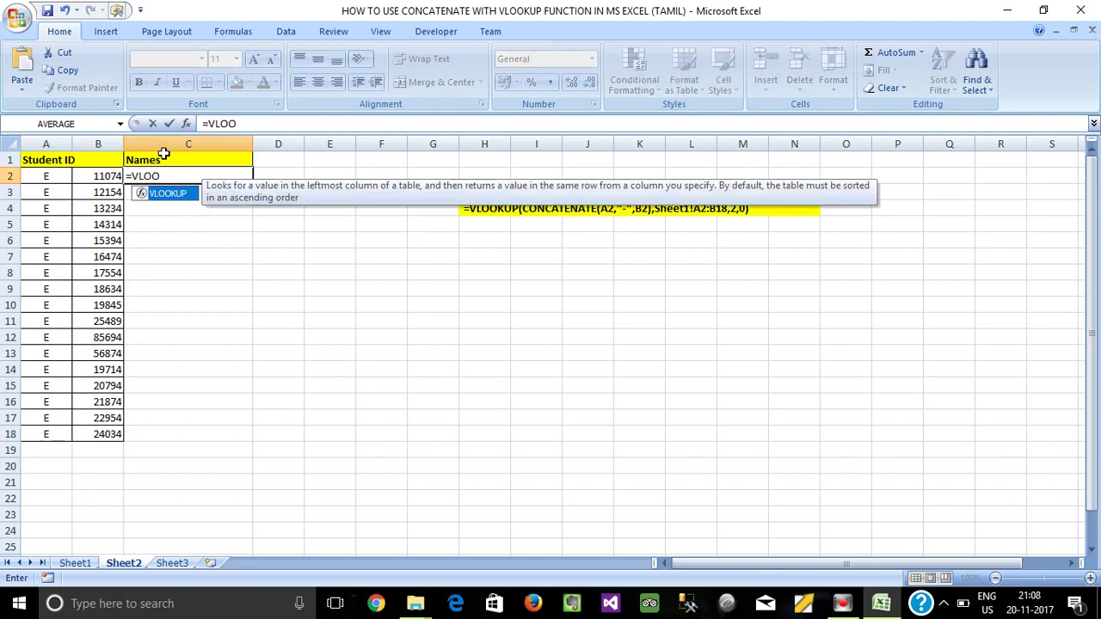
{"action": "key", "text": "Tab"}
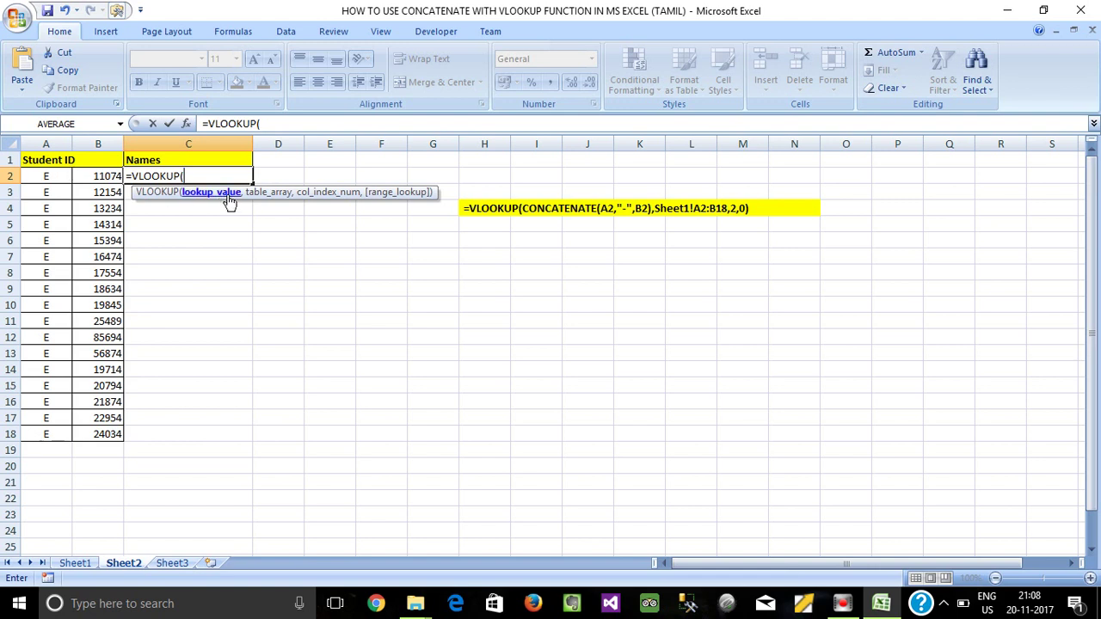
{"action": "type", "text": "CON"}
{"action": "key", "text": "Tab"}
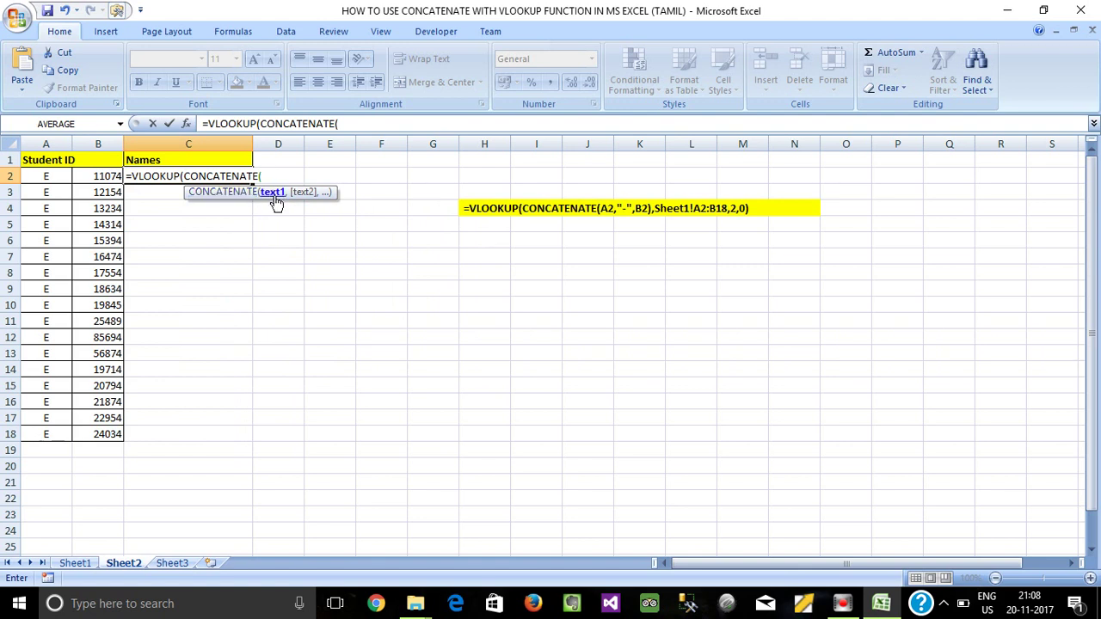
{"action": "left_click", "coordinate": [38, 177]}
{"action": "type", "text": ",\"-"}
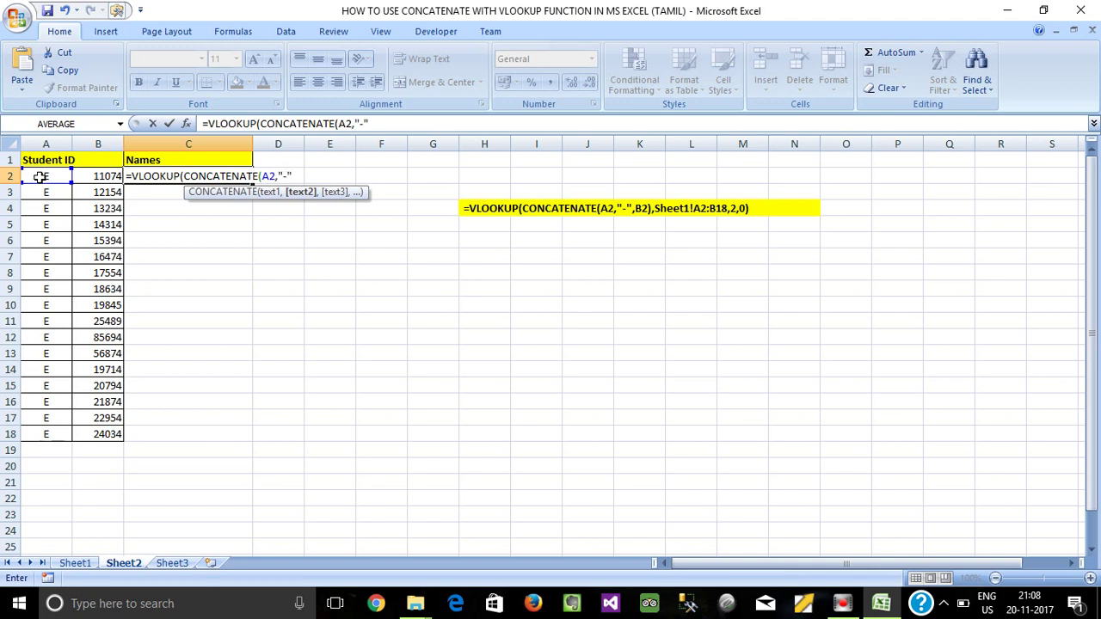
{"action": "type", "text": ","}
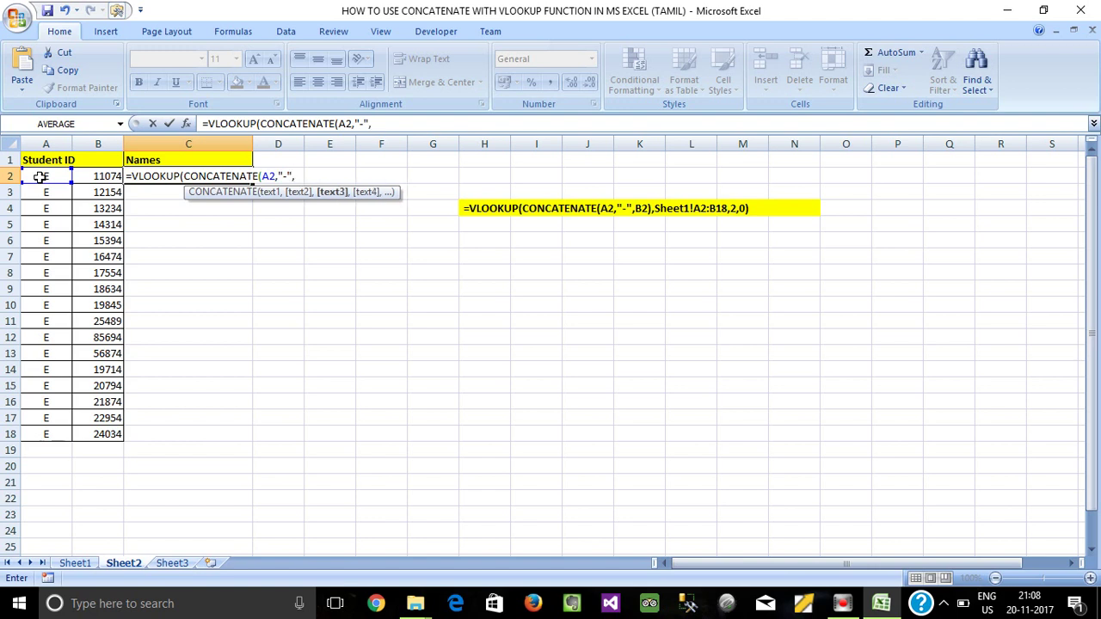
{"action": "left_click", "coordinate": [99, 176]}
{"action": "type", "text": ")"}
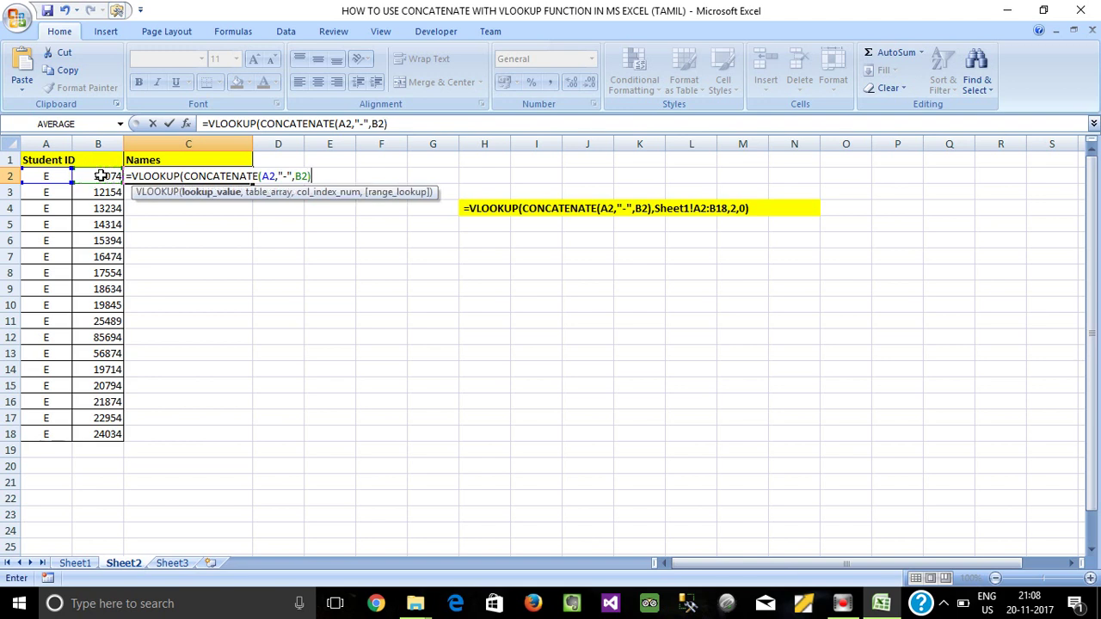
{"action": "type", "text": ","}
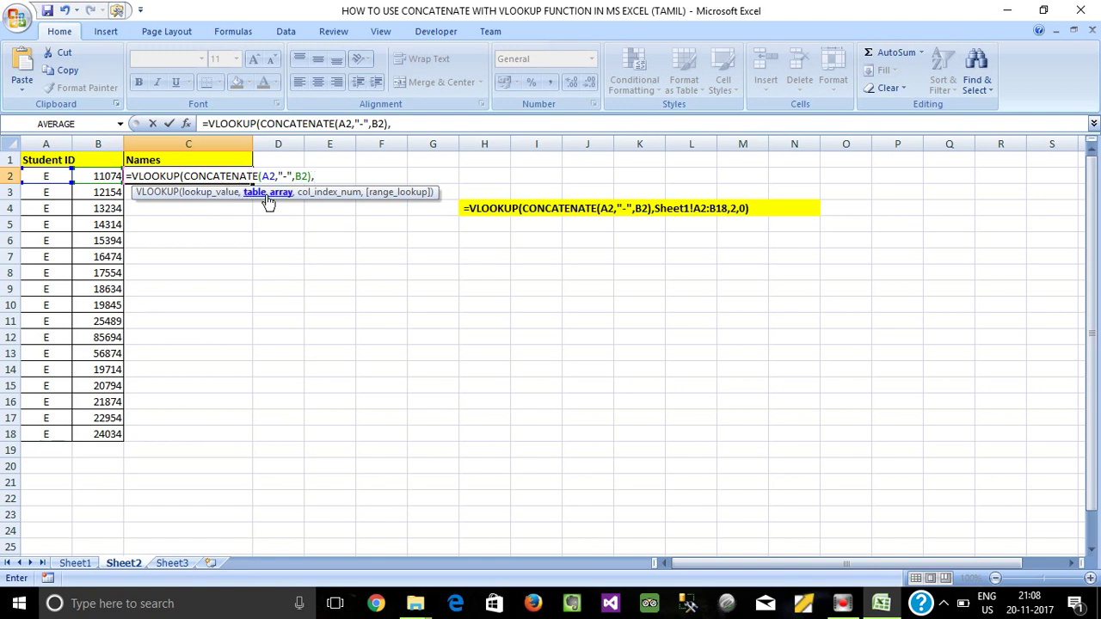
Complete the lookup with absolute Sheet1 range A2:B18, column 2, exact match, returning Sathish
{"action": "left_click", "coordinate": [74, 563]}
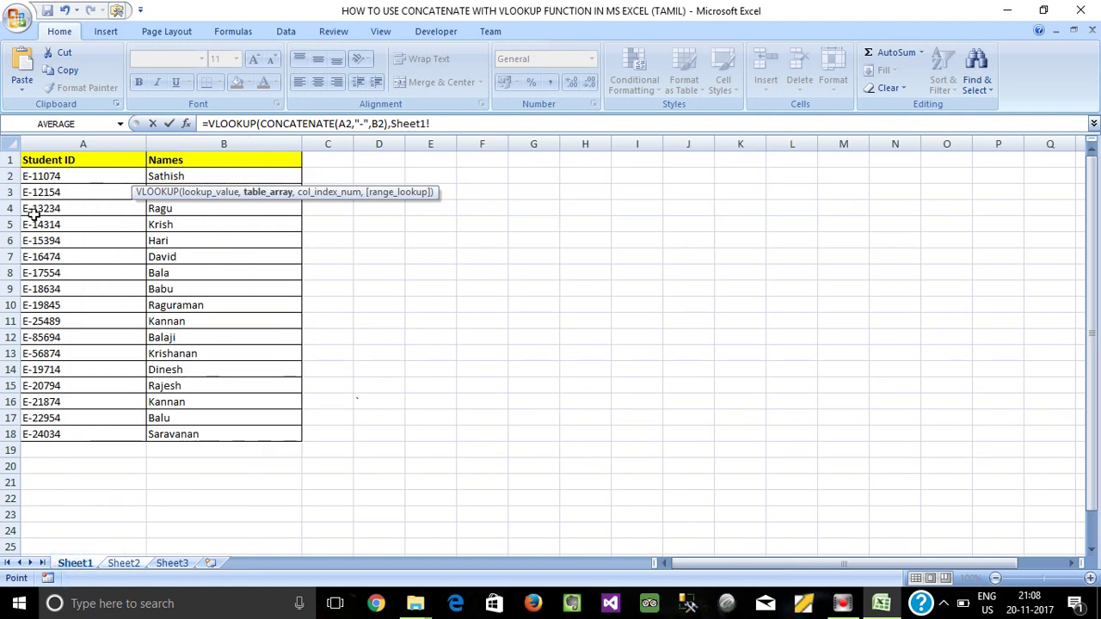
{"action": "left_click_drag", "start_coordinate": [37, 176], "coordinate": [258, 344]}
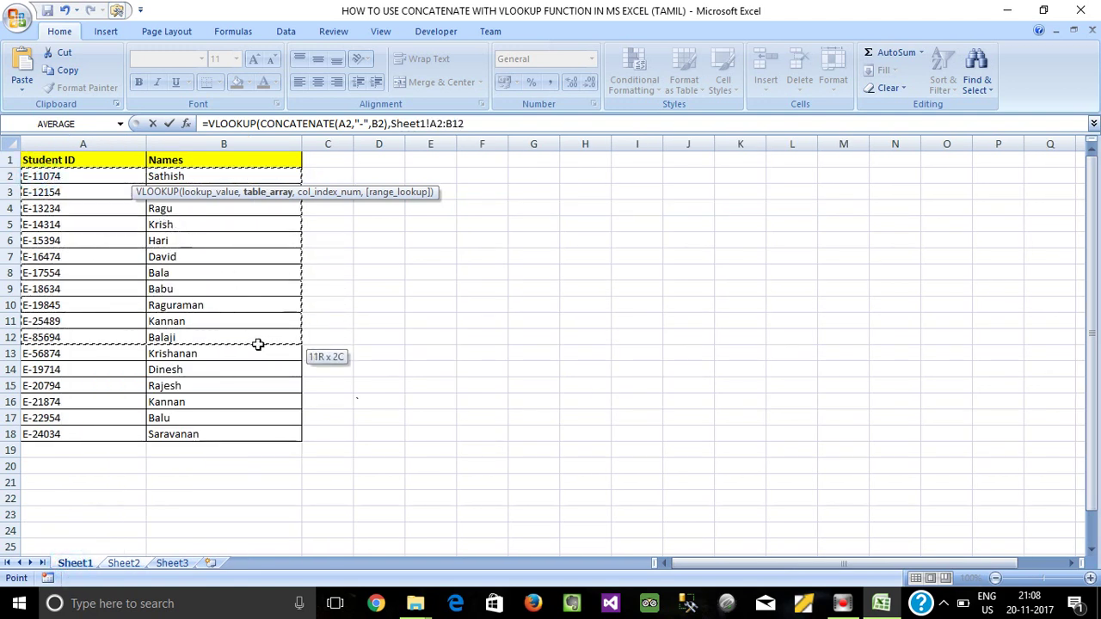
{"action": "left_click_drag", "start_coordinate": [258, 344], "coordinate": [293, 433]}
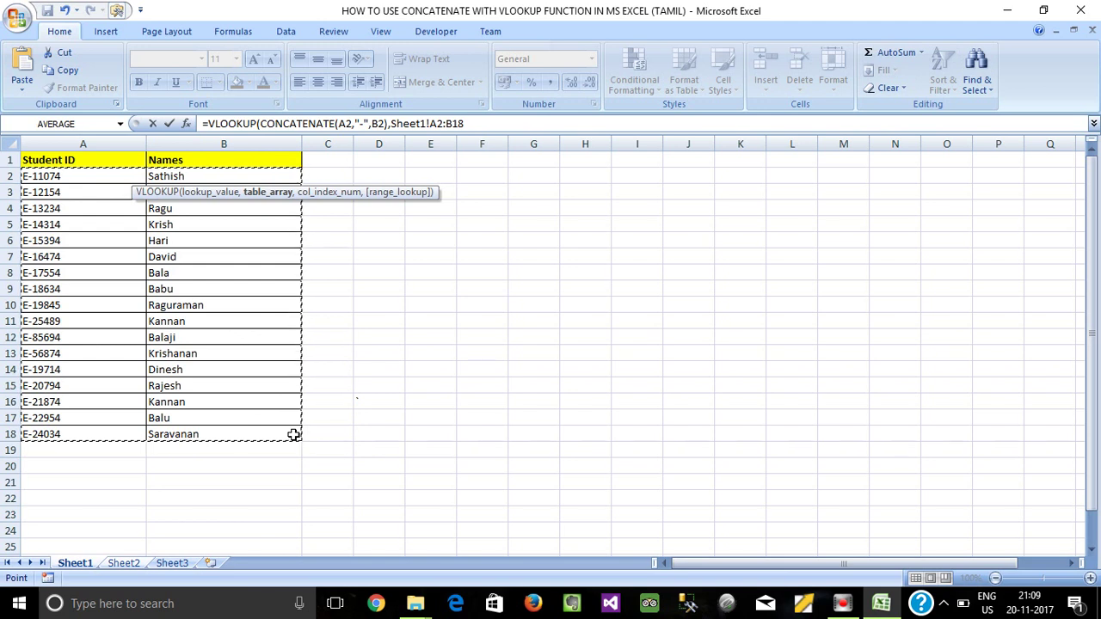
{"action": "key", "text": "F4"}
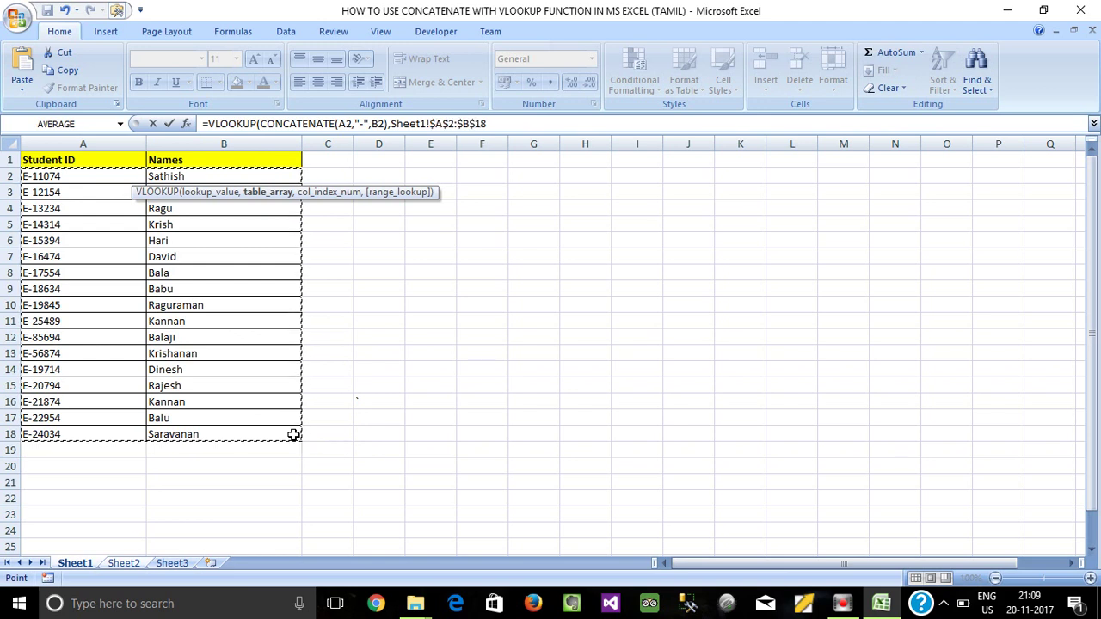
{"action": "type", "text": ",2"}
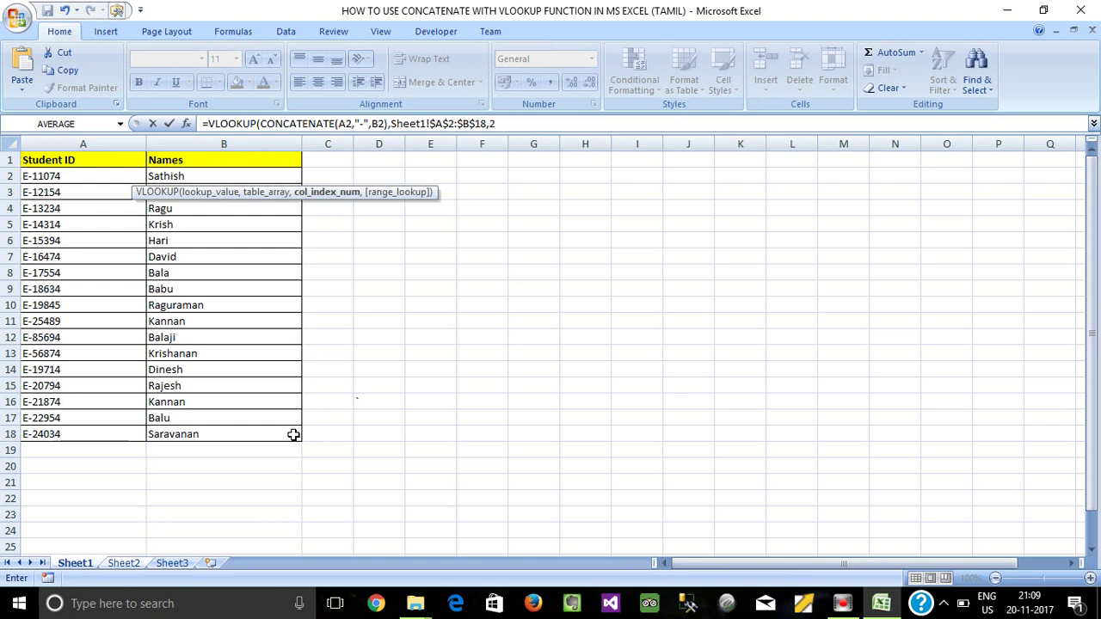
{"action": "type", "text": ",0"}
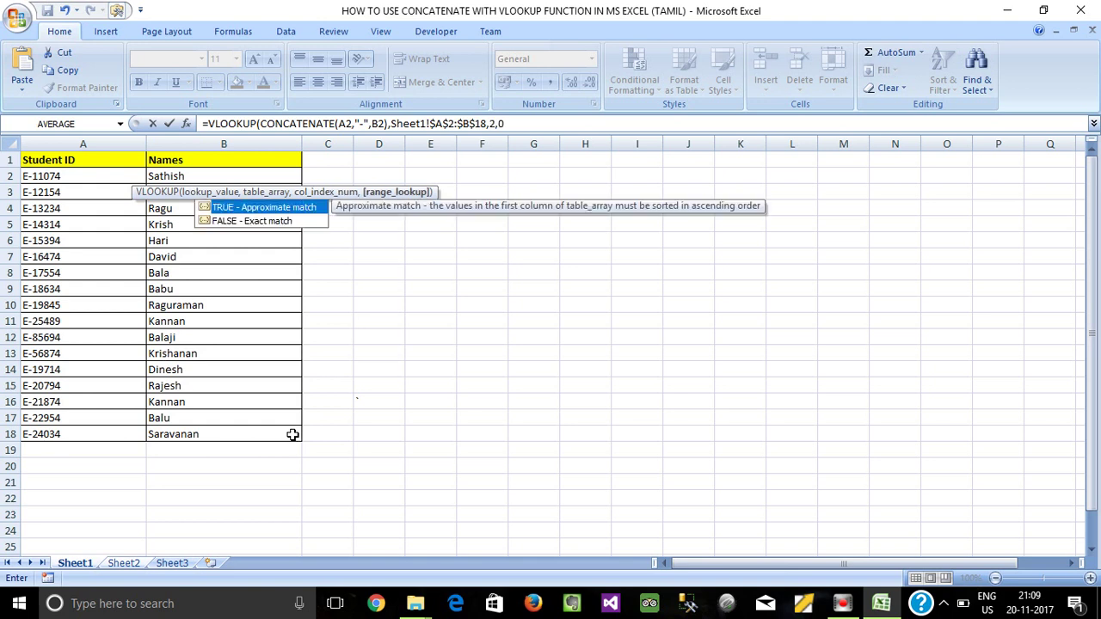
{"action": "type", "text": ")"}
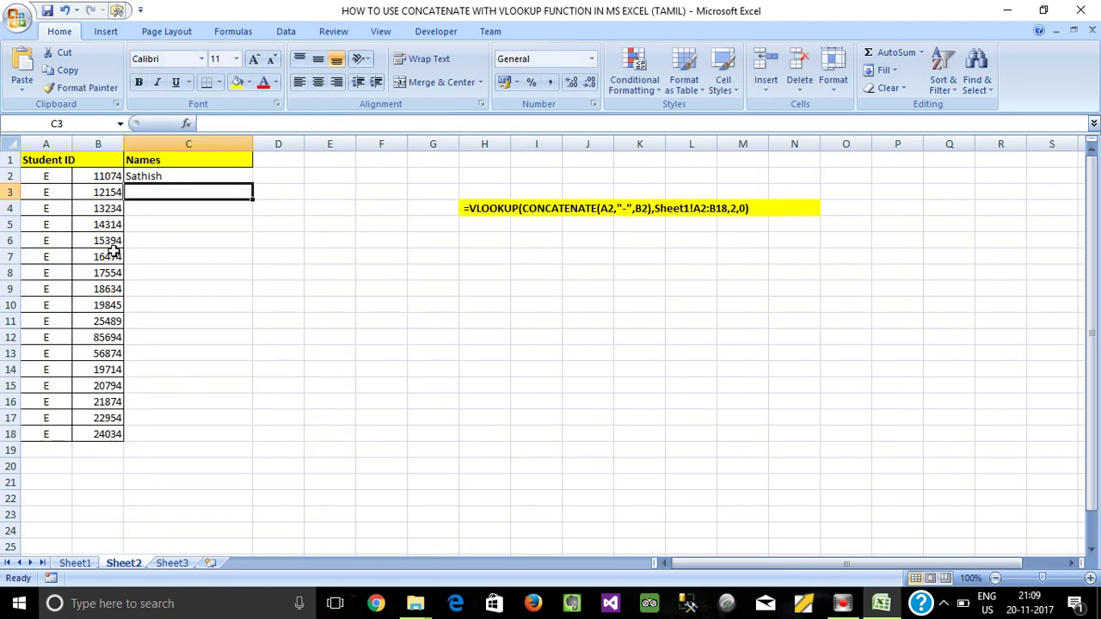
{"action": "left_click", "coordinate": [116, 222]}
Fill C2's lookup down to C18 and compare the names with Sheet1
{"action": "left_click", "coordinate": [148, 176]}
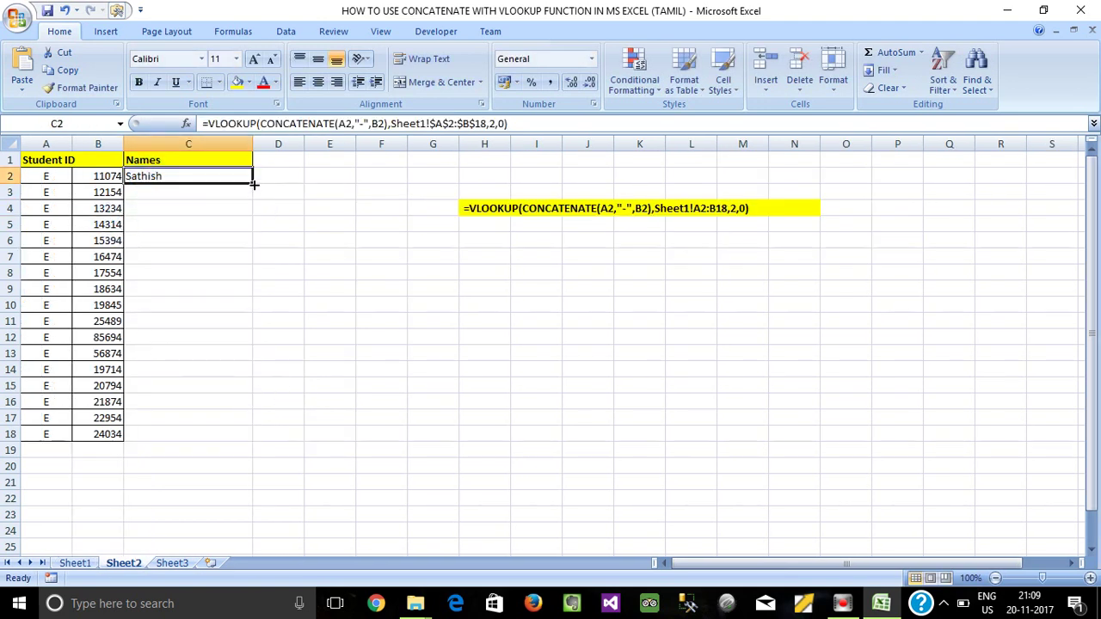
{"action": "left_click_drag", "start_coordinate": [254, 183], "coordinate": [234, 437]}
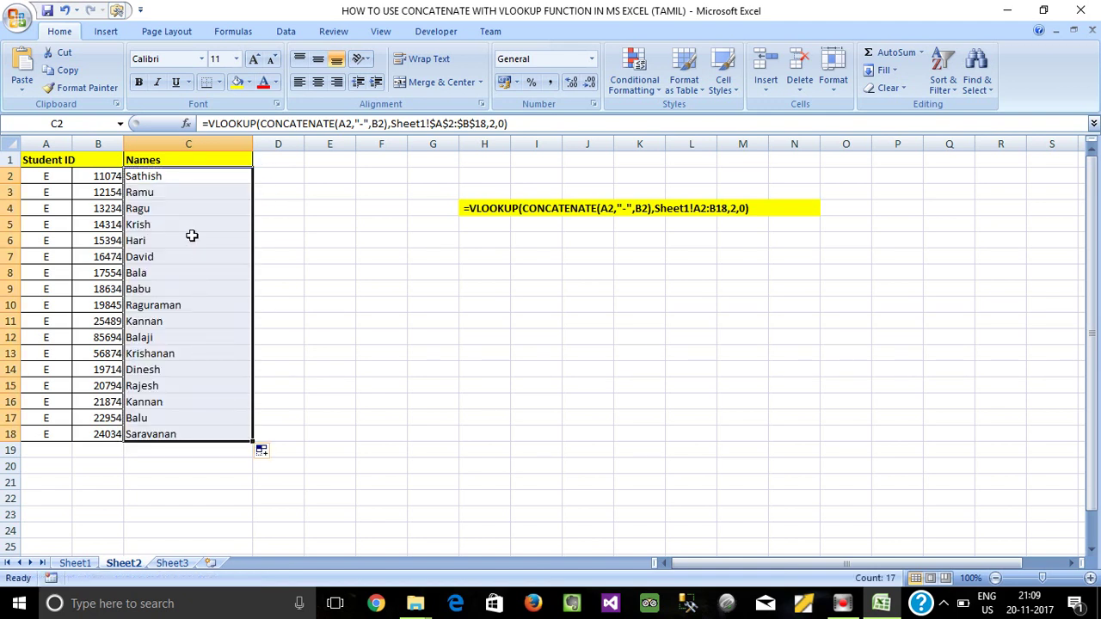
{"action": "left_click", "coordinate": [75, 562]}
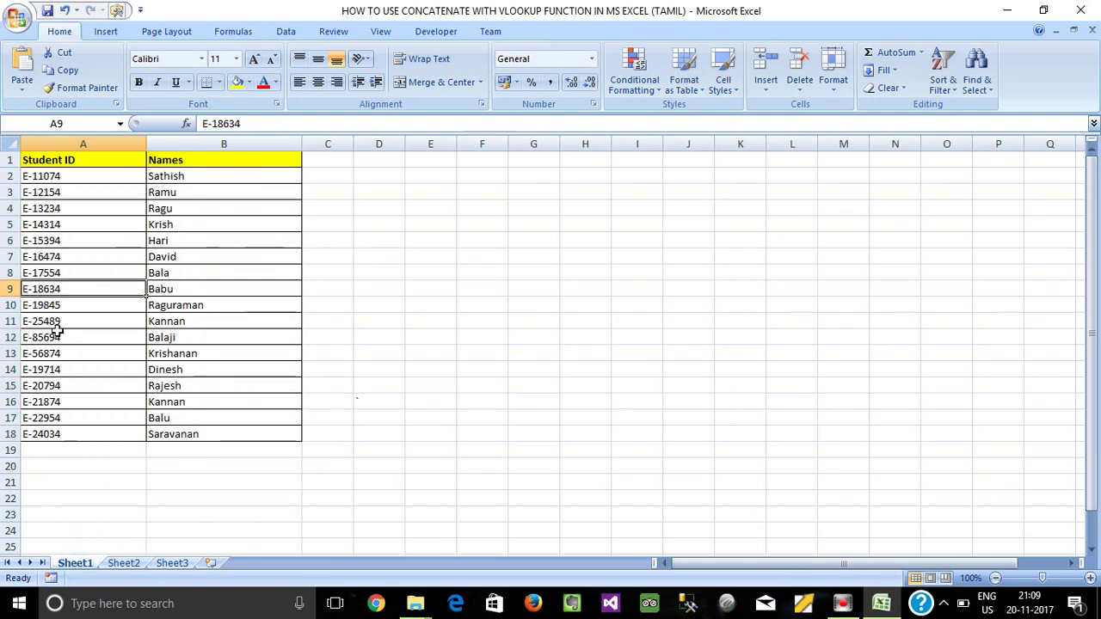
{"action": "left_click", "coordinate": [42, 176]}
{"action": "left_click", "coordinate": [123, 562]}
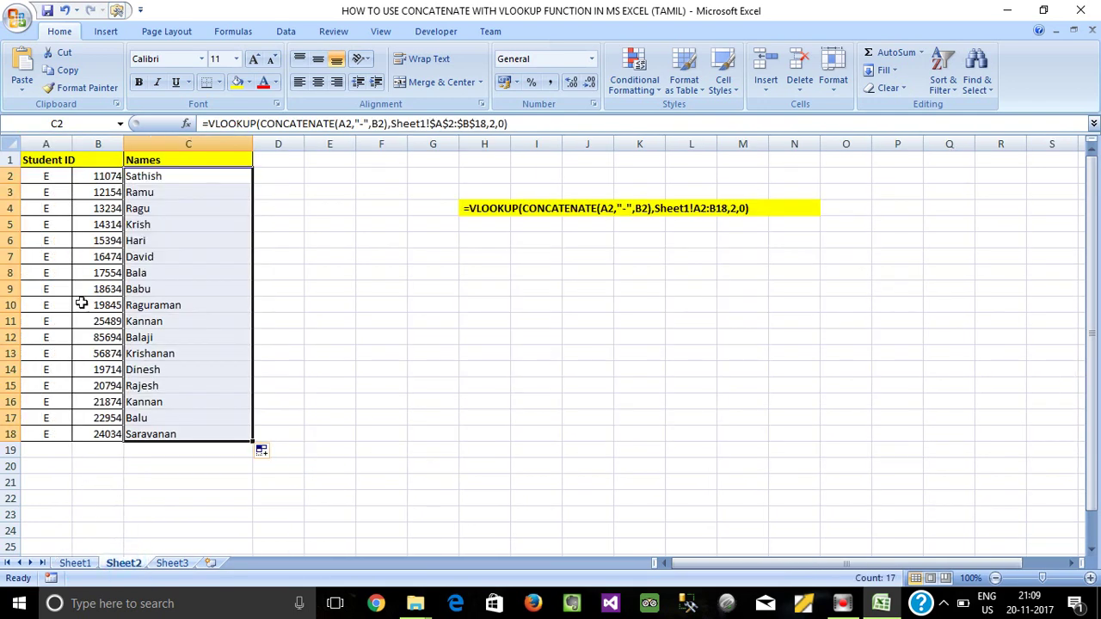
Reselect the split IDs in A2:B18 and widen column A slightly
{"action": "left_click_drag", "start_coordinate": [41, 176], "coordinate": [110, 430]}
{"action": "left_click", "coordinate": [90, 333]}
{"action": "left_click", "coordinate": [46, 179]}
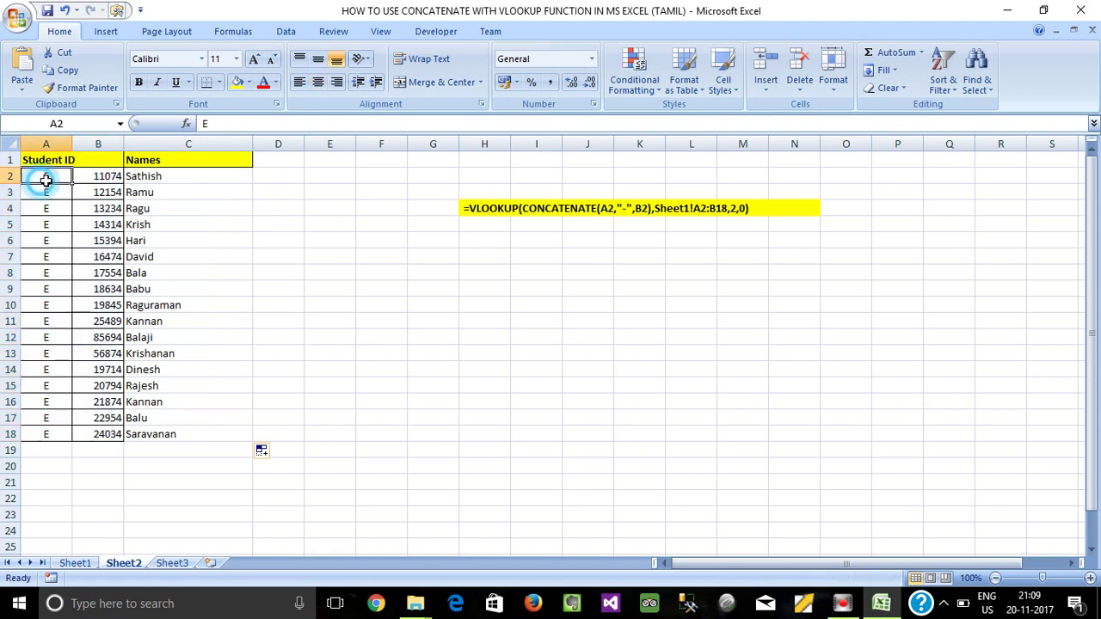
{"action": "left_click_drag", "start_coordinate": [45, 179], "coordinate": [88, 434]}
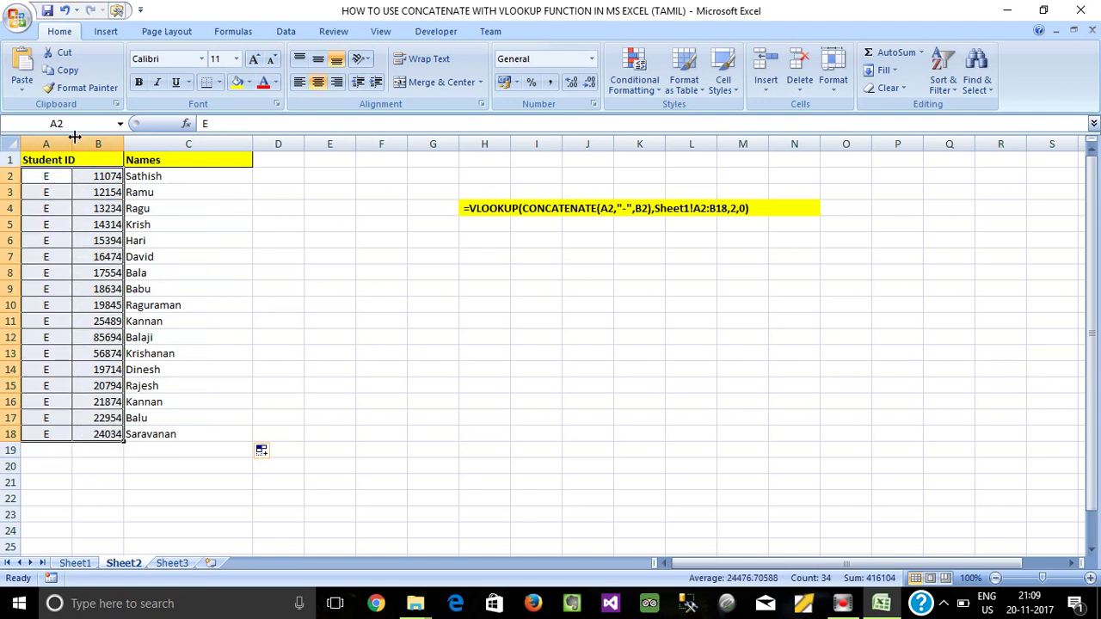
{"action": "left_click_drag", "start_coordinate": [72, 140], "coordinate": [77, 140]}
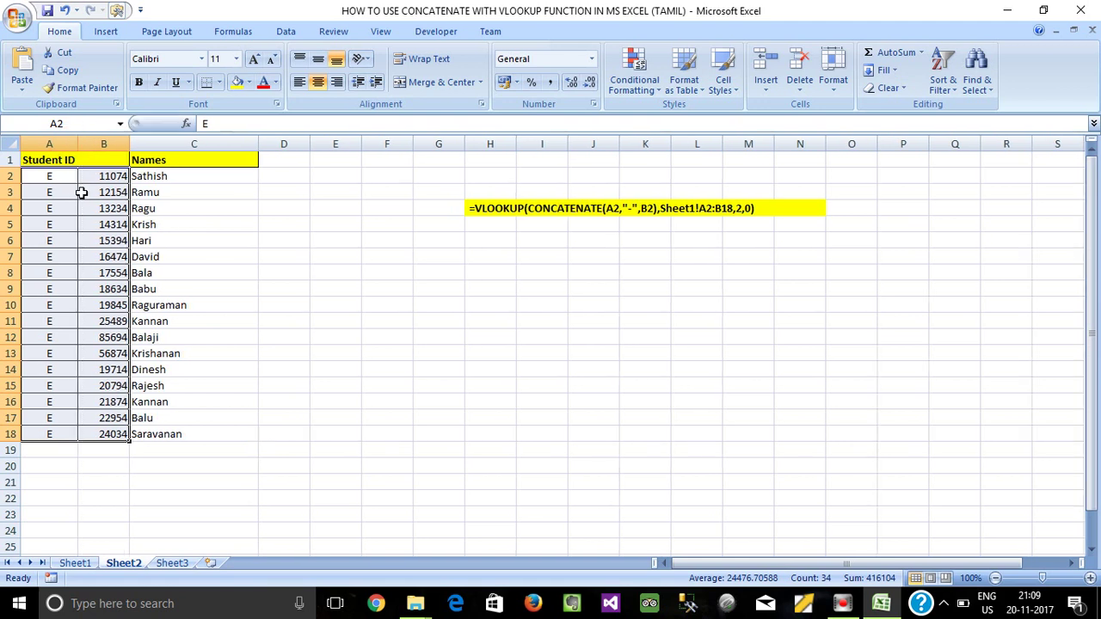
Inspect the lookup formulas in C2 and C4 of the Names column
{"action": "left_click", "coordinate": [65, 182]}
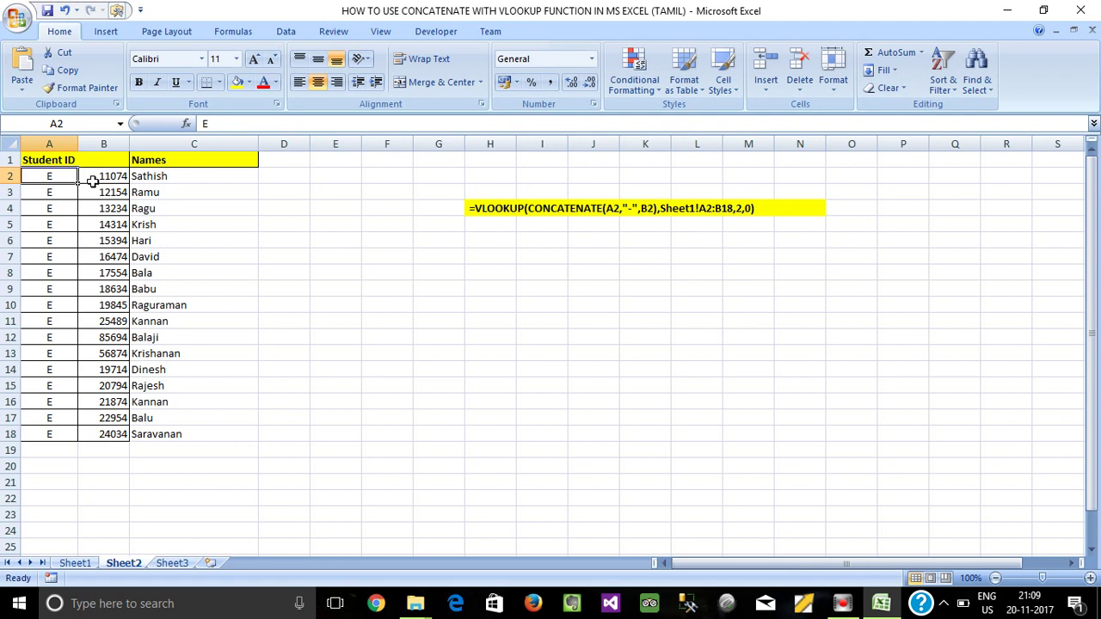
{"action": "left_click", "coordinate": [142, 179]}
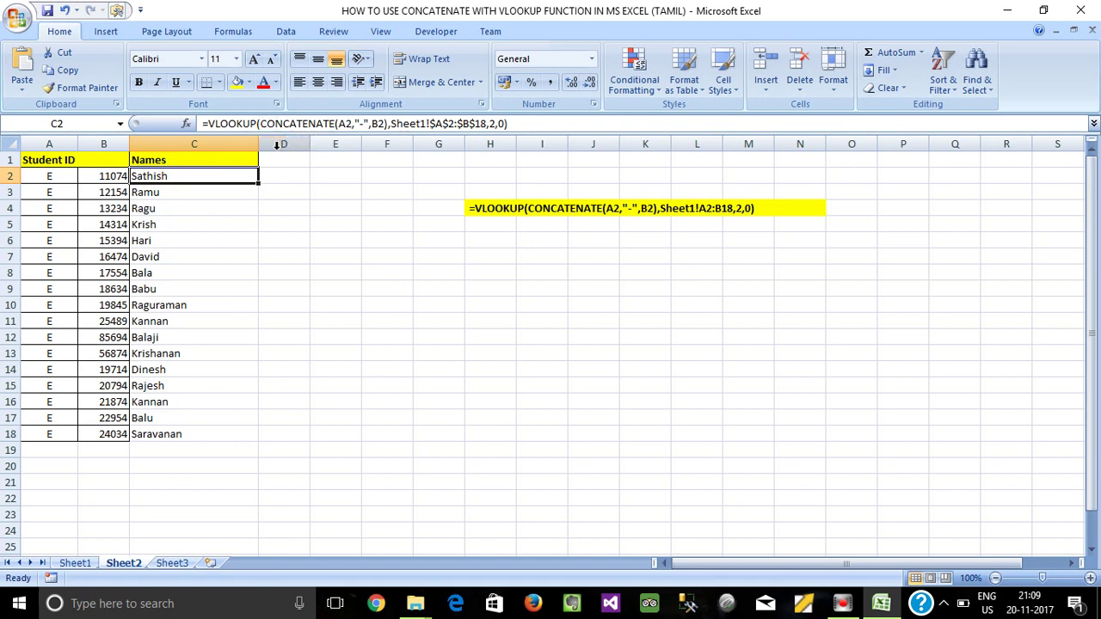
{"action": "left_click", "coordinate": [251, 213]}
{"action": "key", "text": "ctrl+shift+Down"}
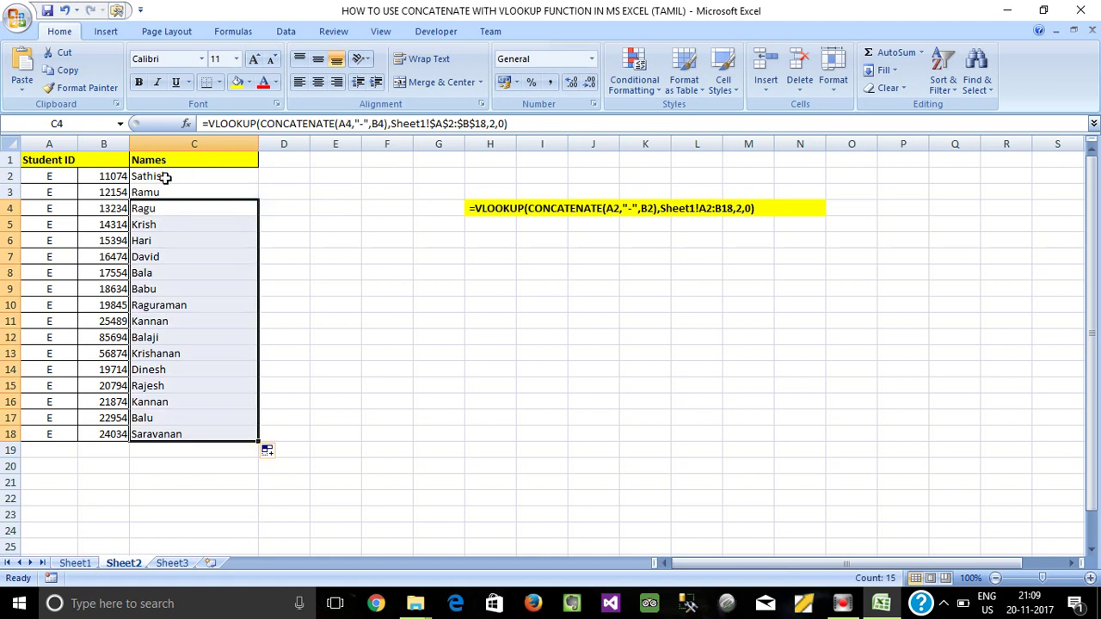
{"action": "left_click", "coordinate": [166, 176]}
{"action": "left_click", "coordinate": [202, 215]}
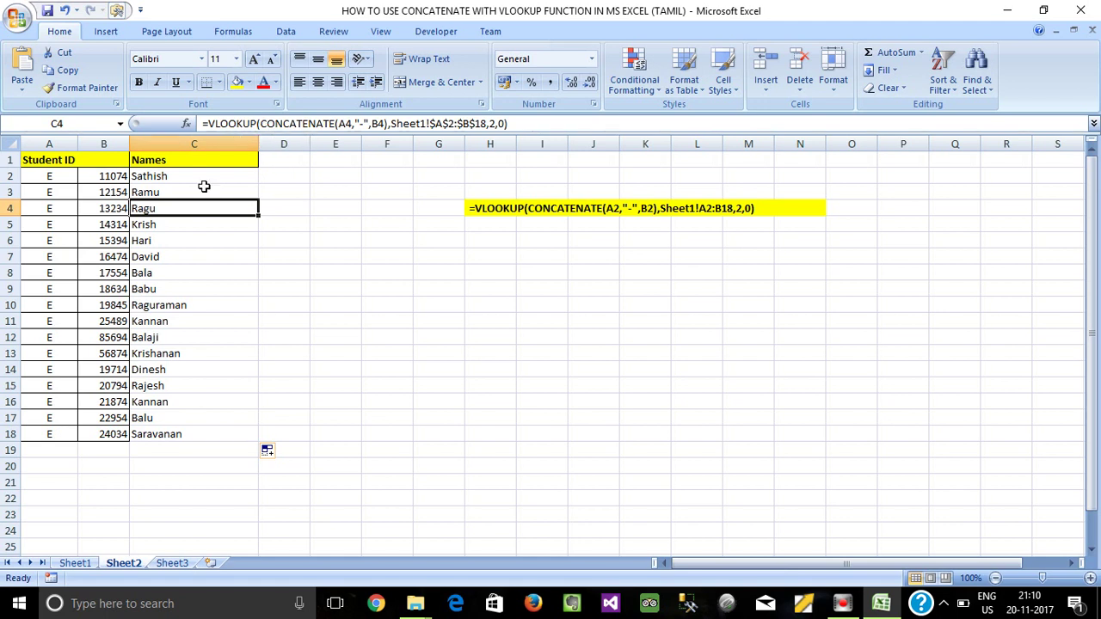
Delete the looked-up names in C2:C18 and select cell E2
{"action": "left_click_drag", "start_coordinate": [159, 175], "coordinate": [196, 433]}
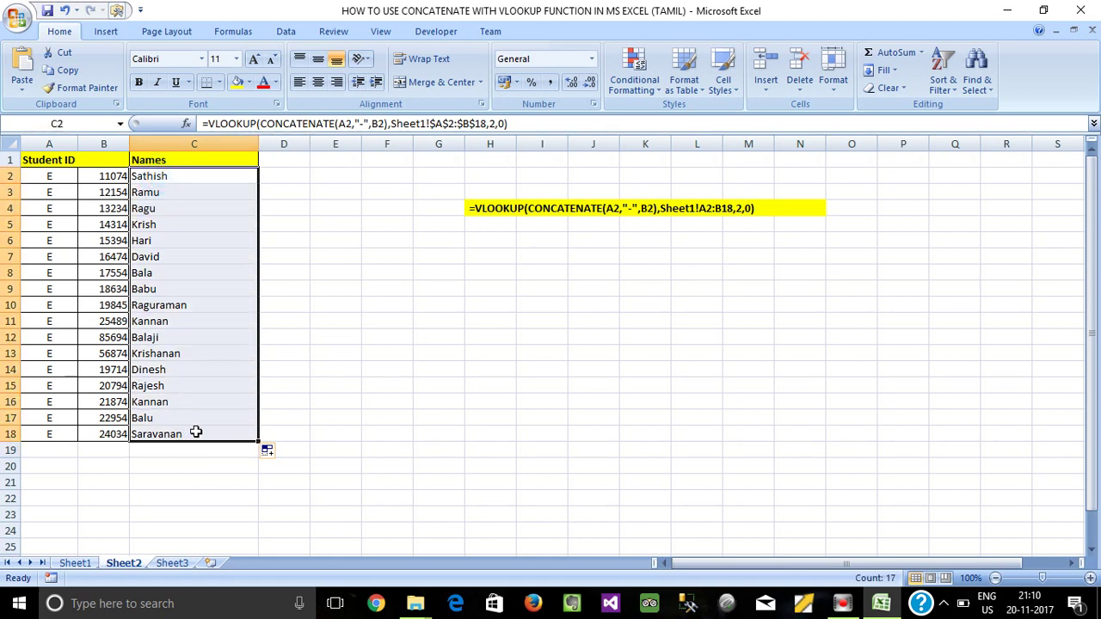
{"action": "key", "text": "Delete"}
{"action": "left_click", "coordinate": [491, 208]}
{"action": "left_click", "coordinate": [502, 292]}
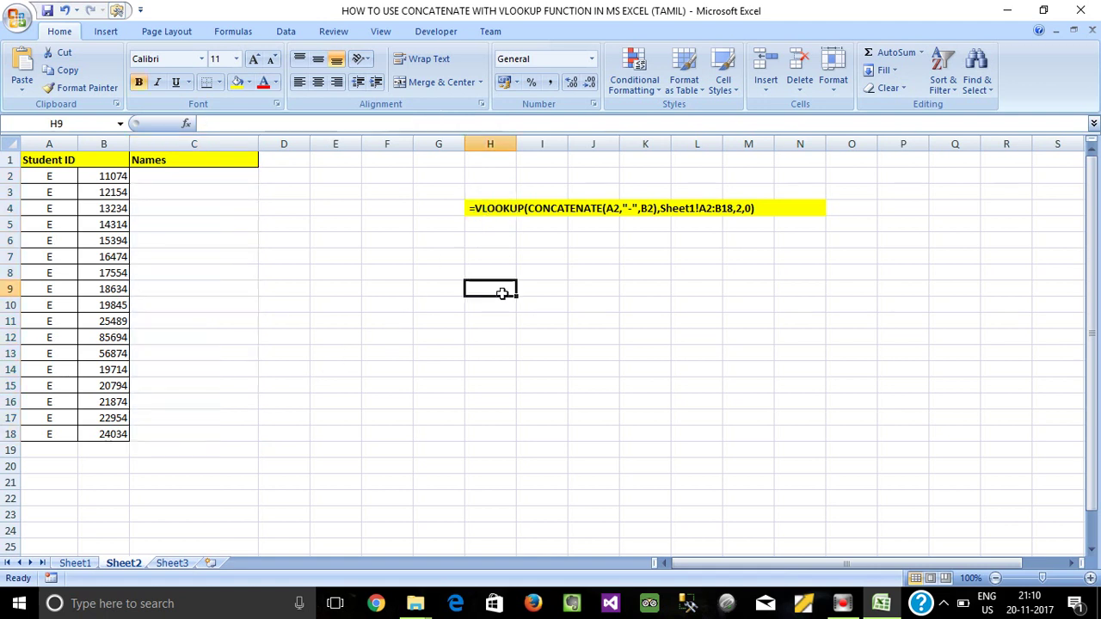
{"action": "left_click", "coordinate": [159, 177]}
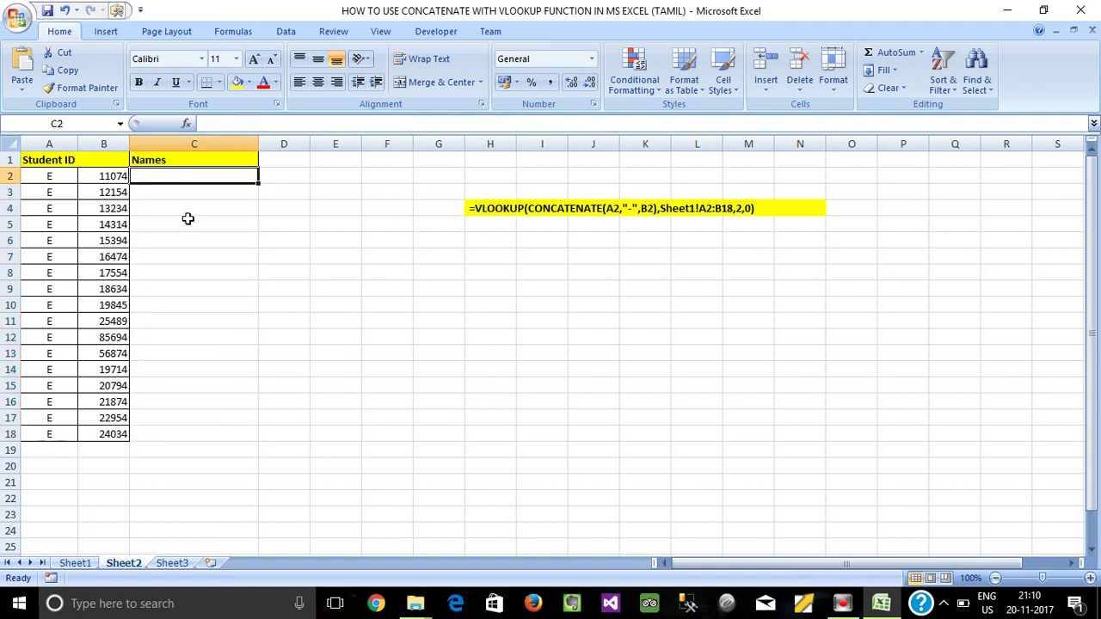
{"action": "left_click", "coordinate": [354, 175]}
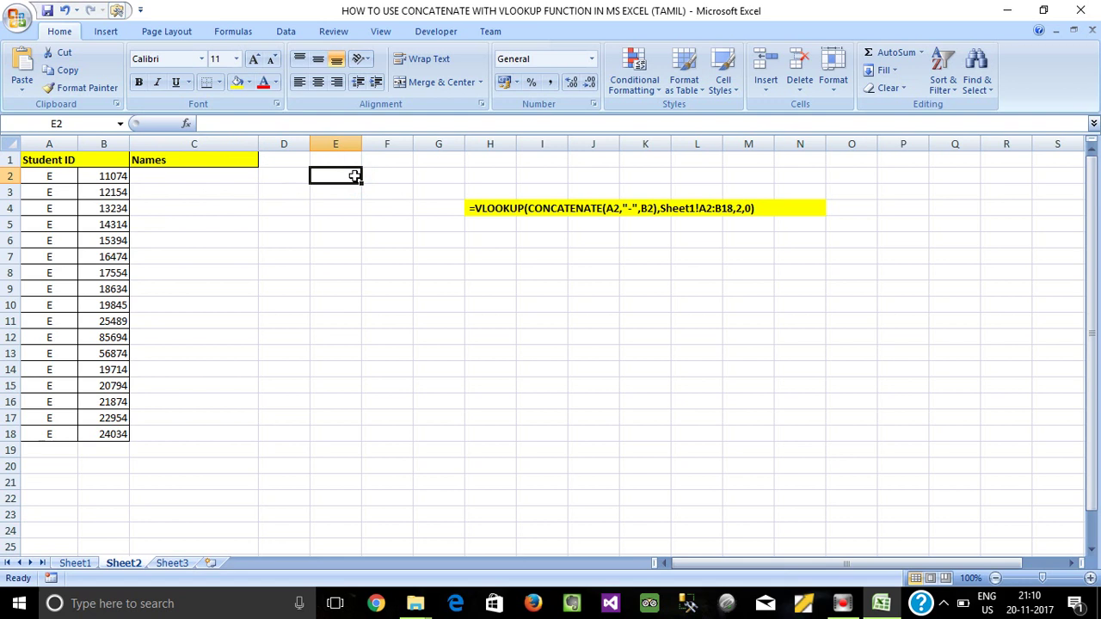
Enter =CONCATENATE(A2,"-",B2) in E2, producing the joined ID E-11074
{"action": "type", "text": "=CONC"}
{"action": "key", "text": "Tab"}
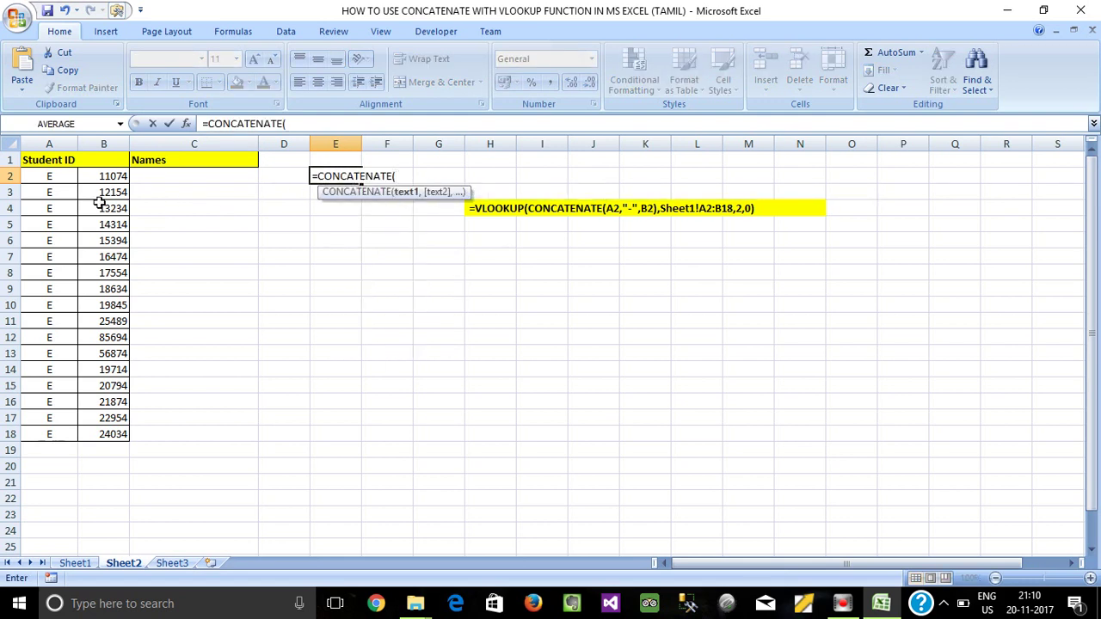
{"action": "left_click", "coordinate": [51, 174]}
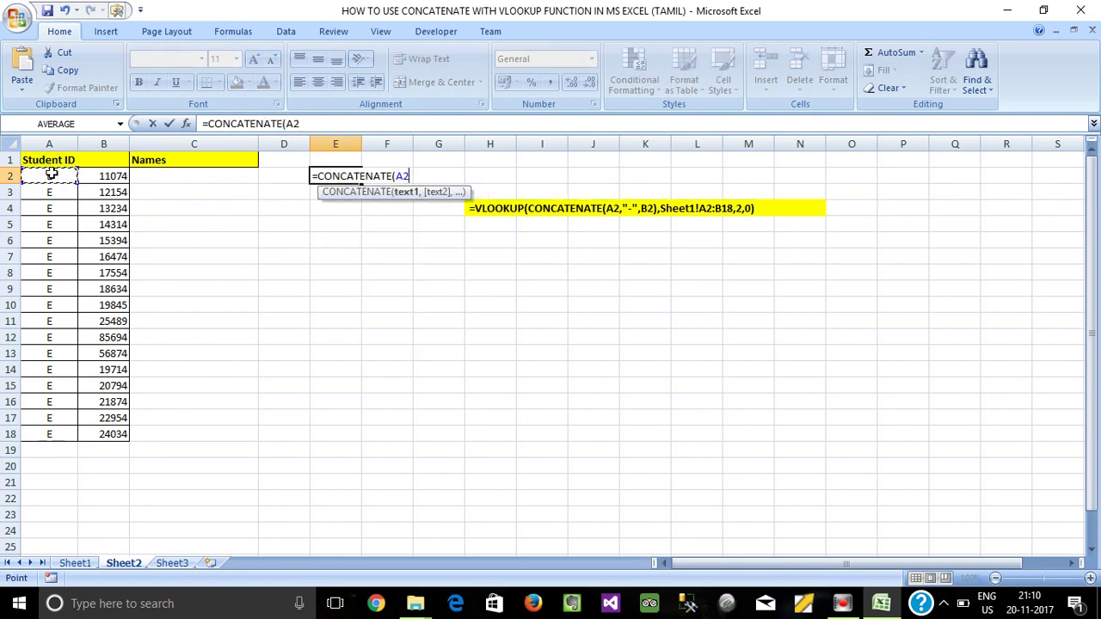
{"action": "type", "text": ",\"-"}
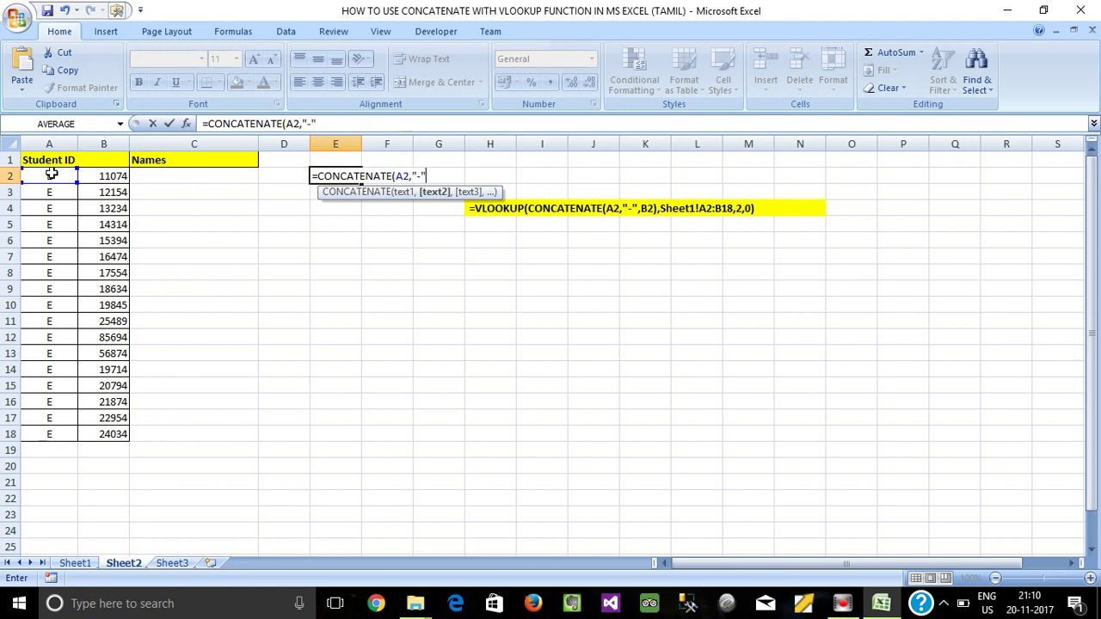
{"action": "type", "text": ","}
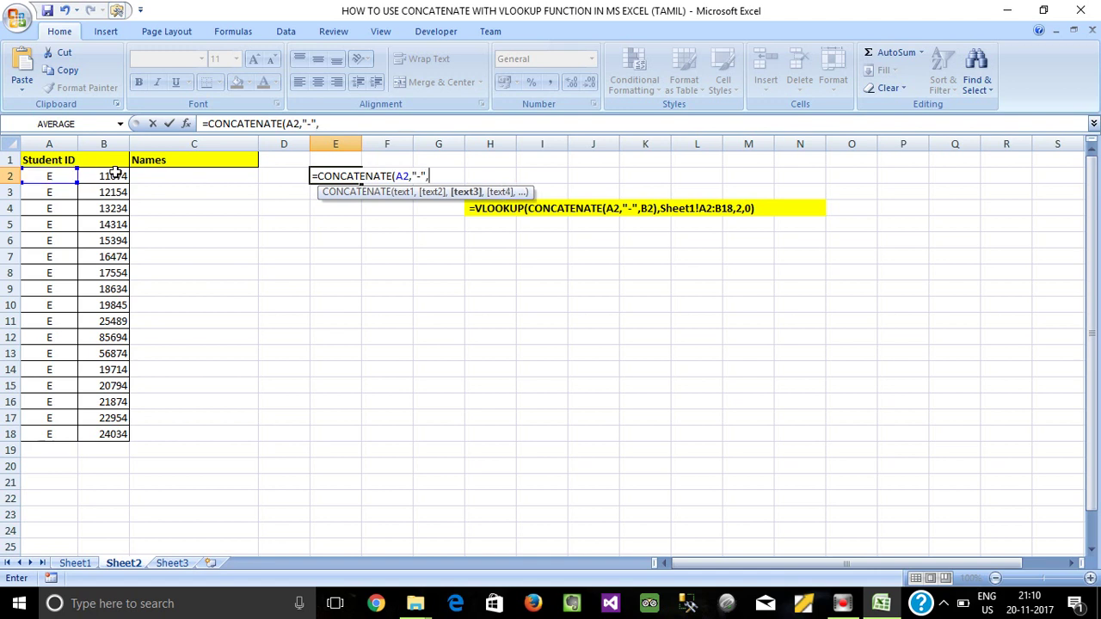
{"action": "left_click", "coordinate": [113, 176]}
{"action": "key", "text": "Return"}
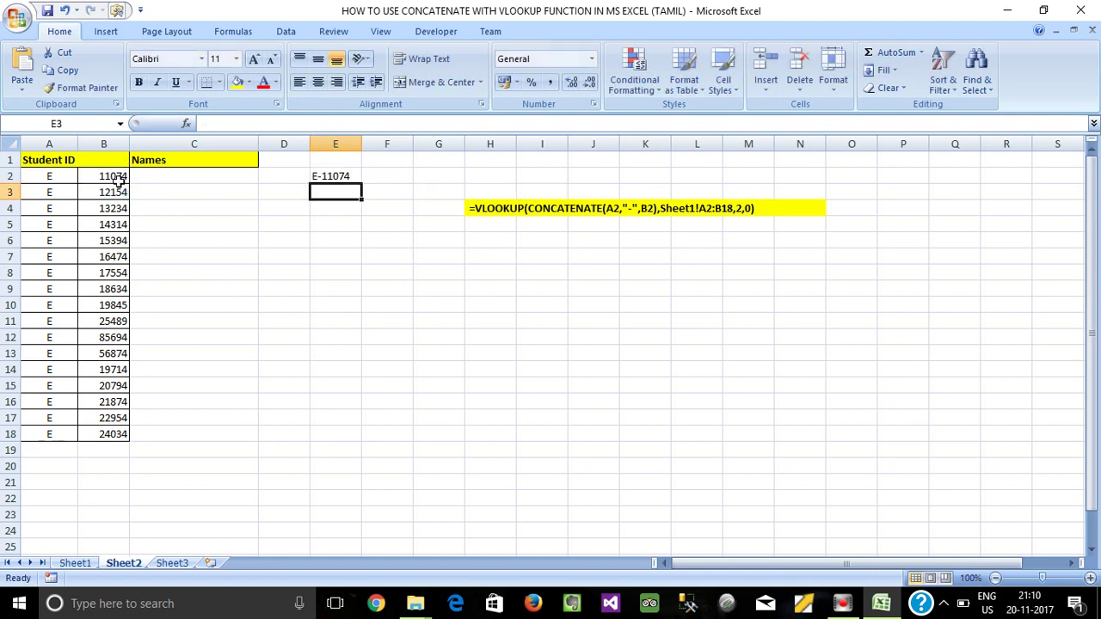
Check E2's formula against Sheet1's full IDs, then return to Sheet2
{"action": "left_click", "coordinate": [319, 176]}
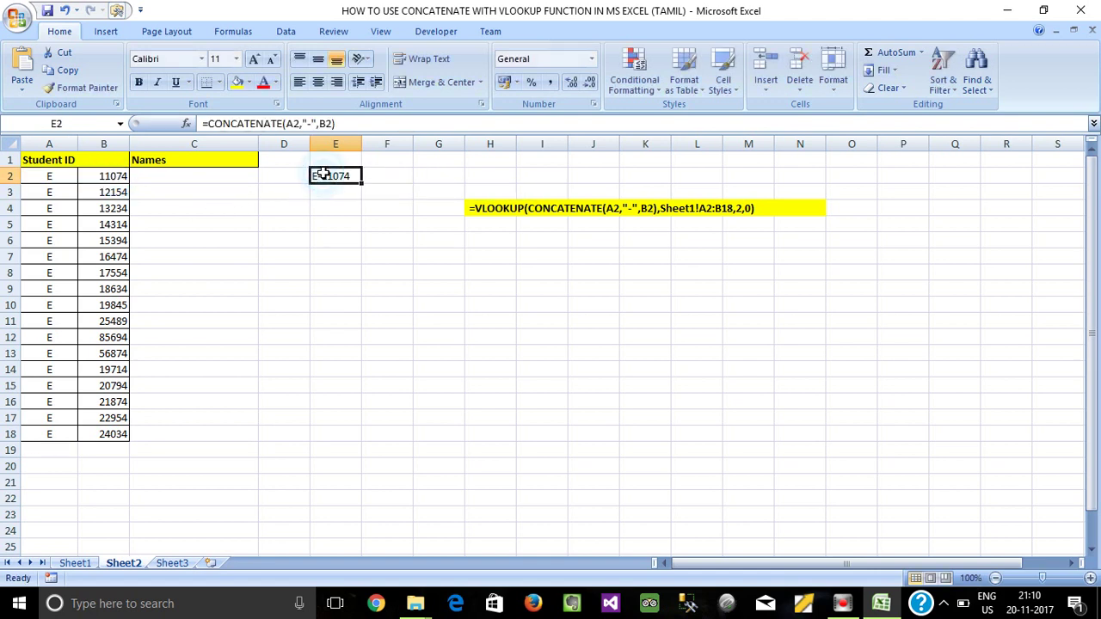
{"action": "left_click", "coordinate": [75, 563]}
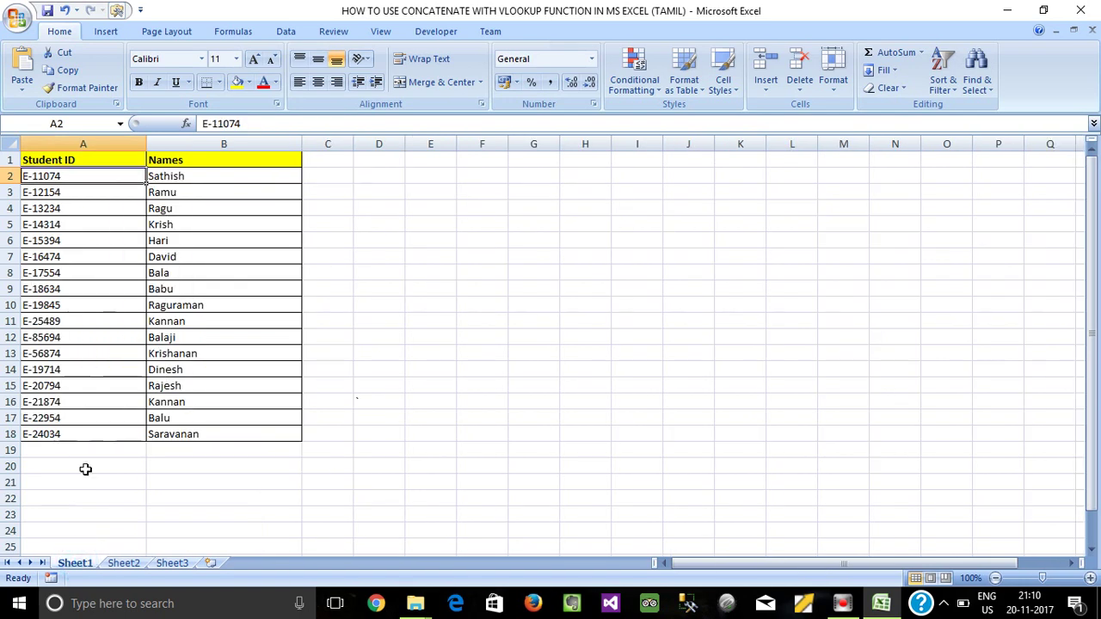
{"action": "left_click", "coordinate": [123, 564]}
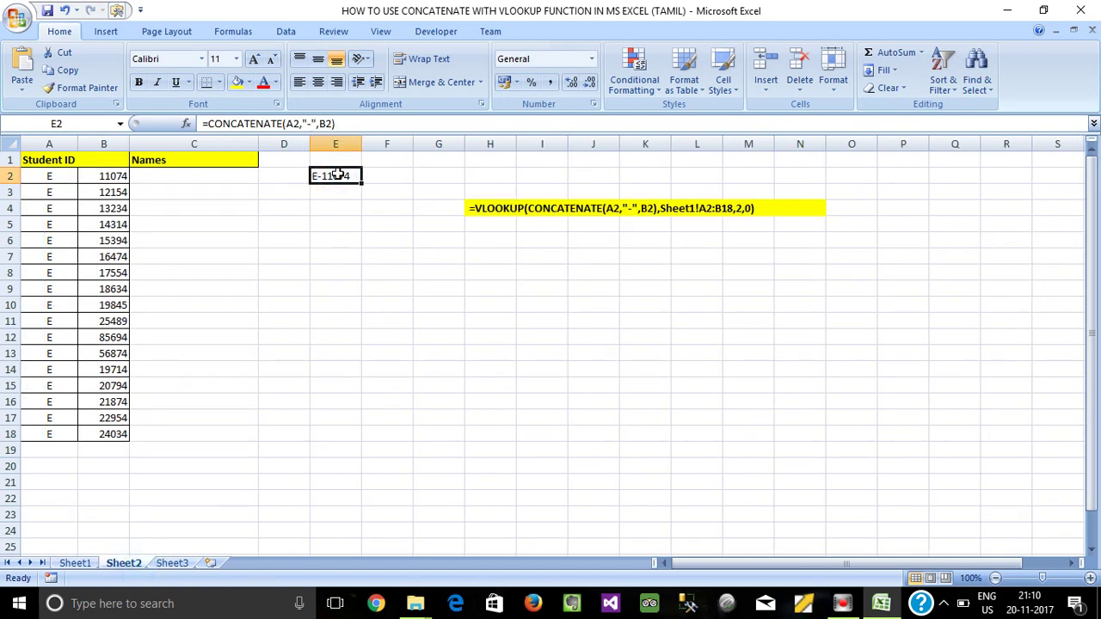
Enter a VLOOKUP in C2 on E2 over Sheet1!$A$2:$B$18, column 2, yielding #VALUE!
{"action": "left_click", "coordinate": [168, 178]}
{"action": "type", "text": "=VL"}
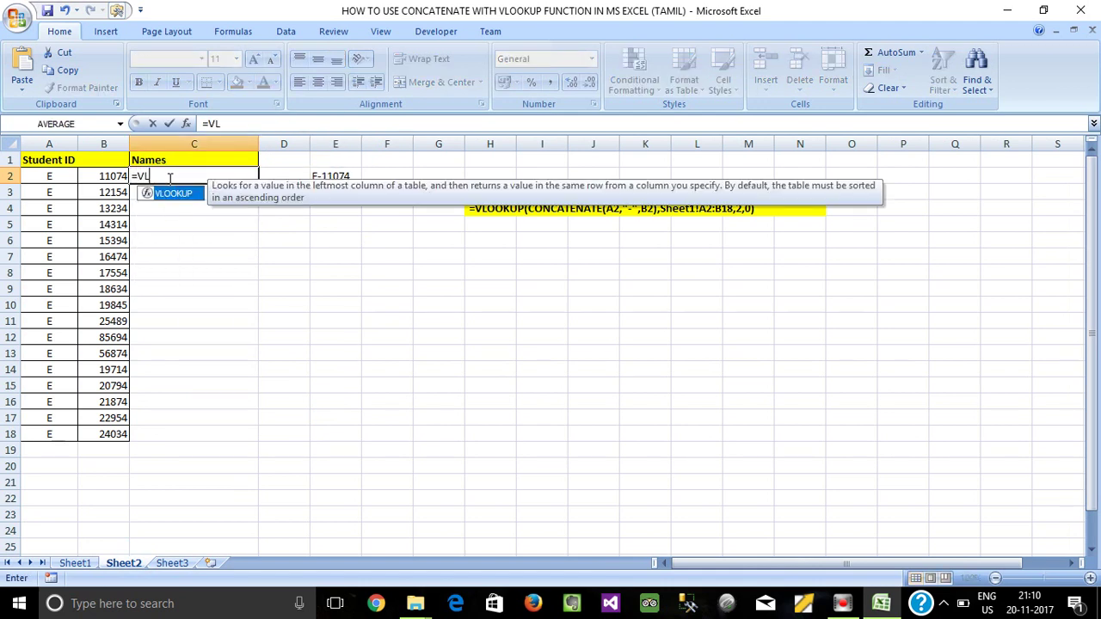
{"action": "type", "text": "OOKUP("}
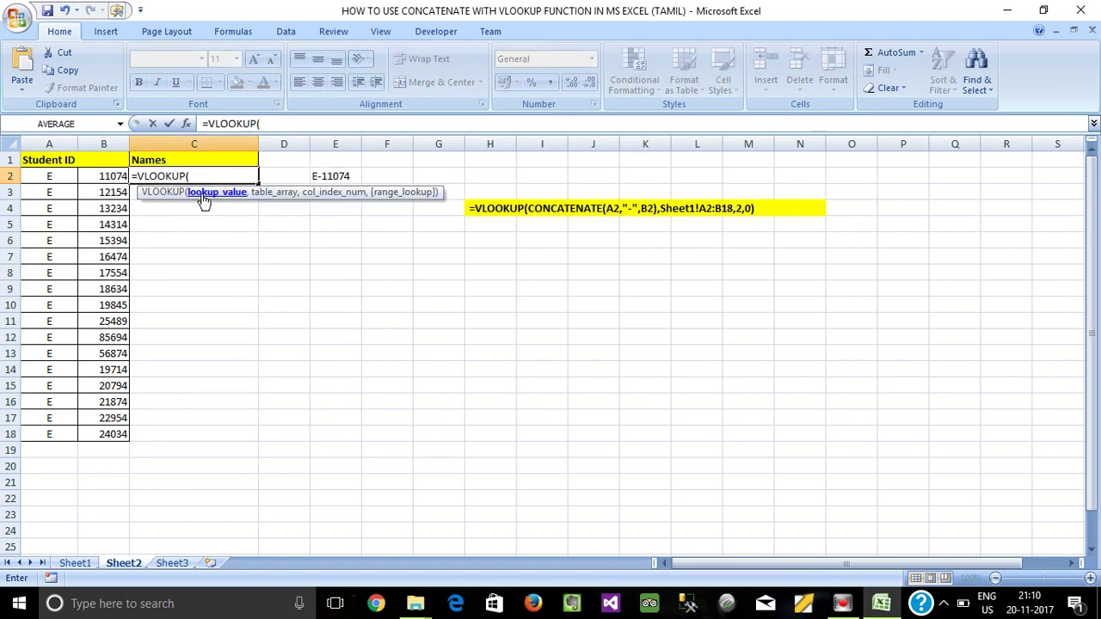
{"action": "left_click", "coordinate": [338, 175]}
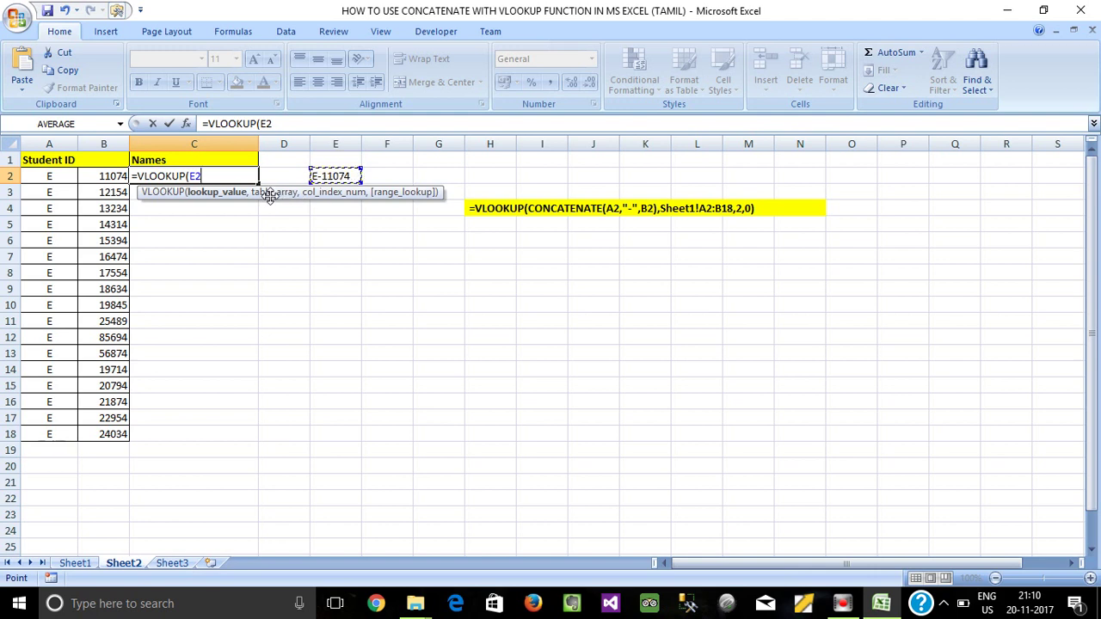
{"action": "left_click", "coordinate": [75, 563]}
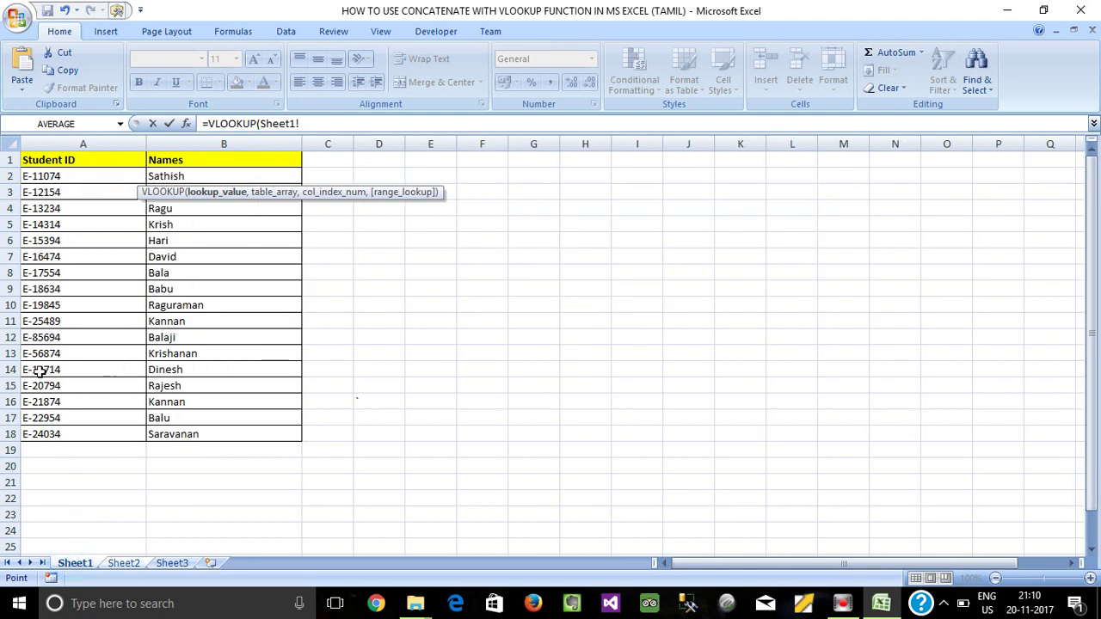
{"action": "mouse_move", "coordinate": [41, 175]}
{"action": "left_mouse_down"}
{"action": "mouse_move", "coordinate": [276, 409]}
{"action": "mouse_move", "coordinate": [282, 432]}
{"action": "left_mouse_up"}
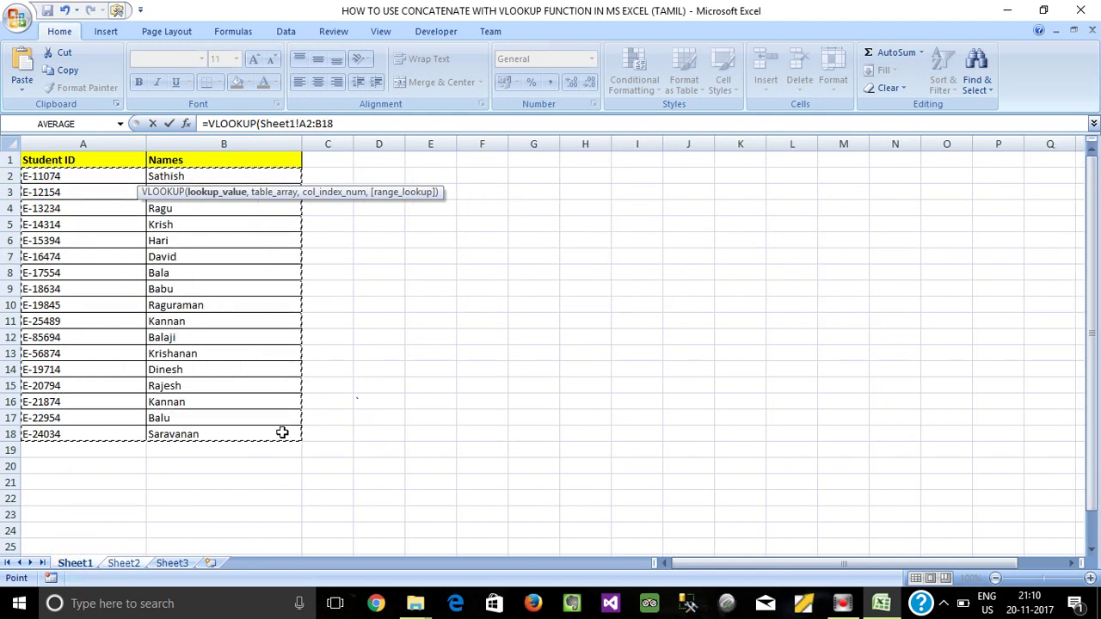
{"action": "key", "text": "F4"}
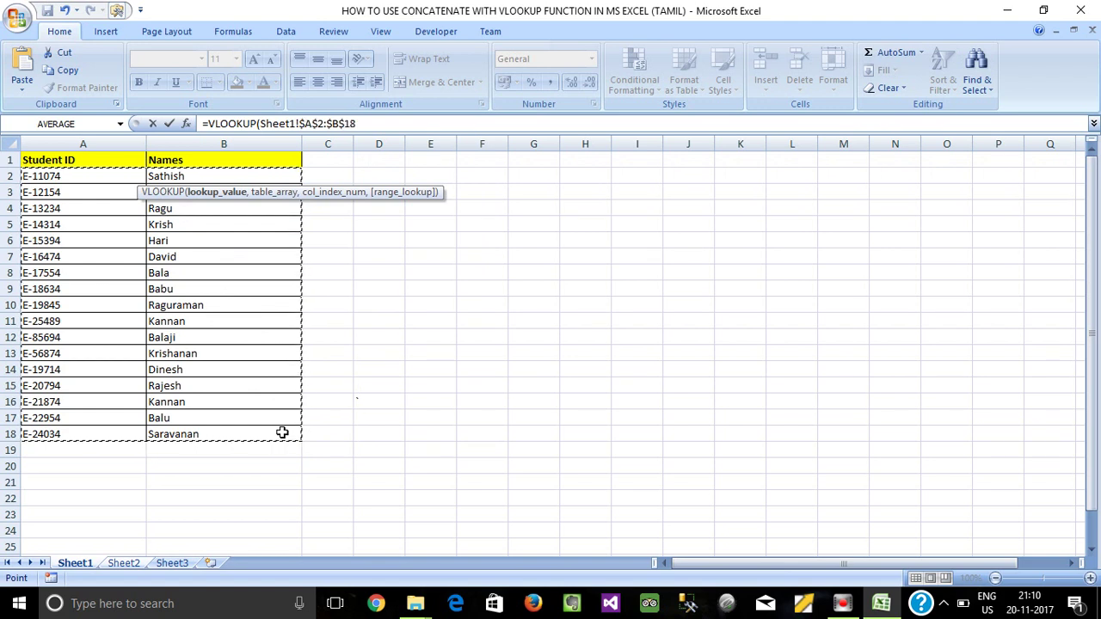
{"action": "type", "text": ","}
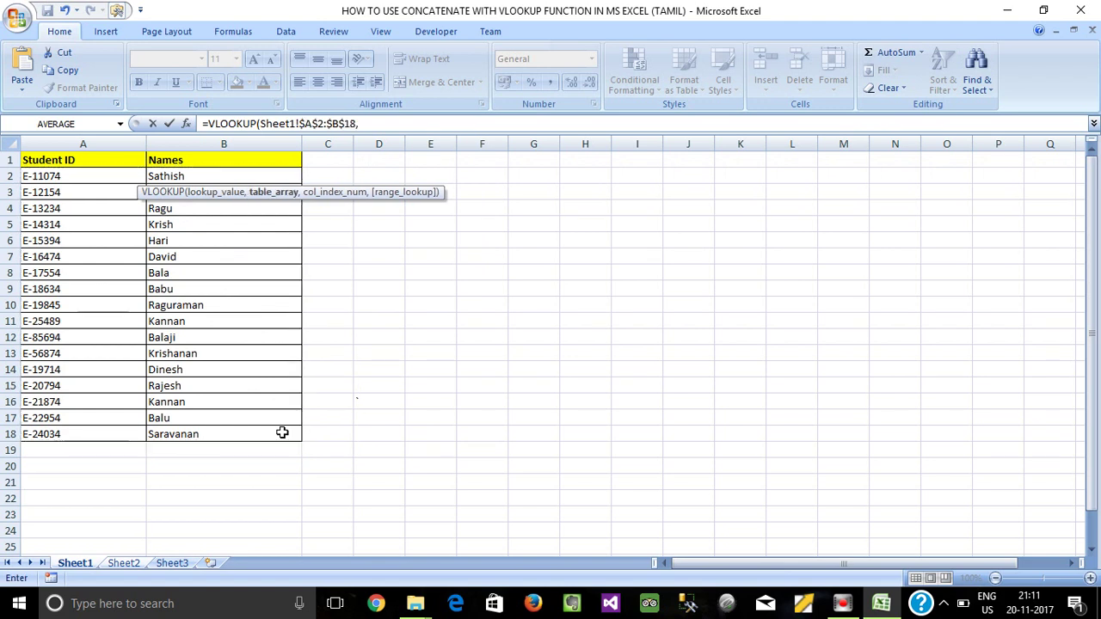
{"action": "type", "text": "2,0"}
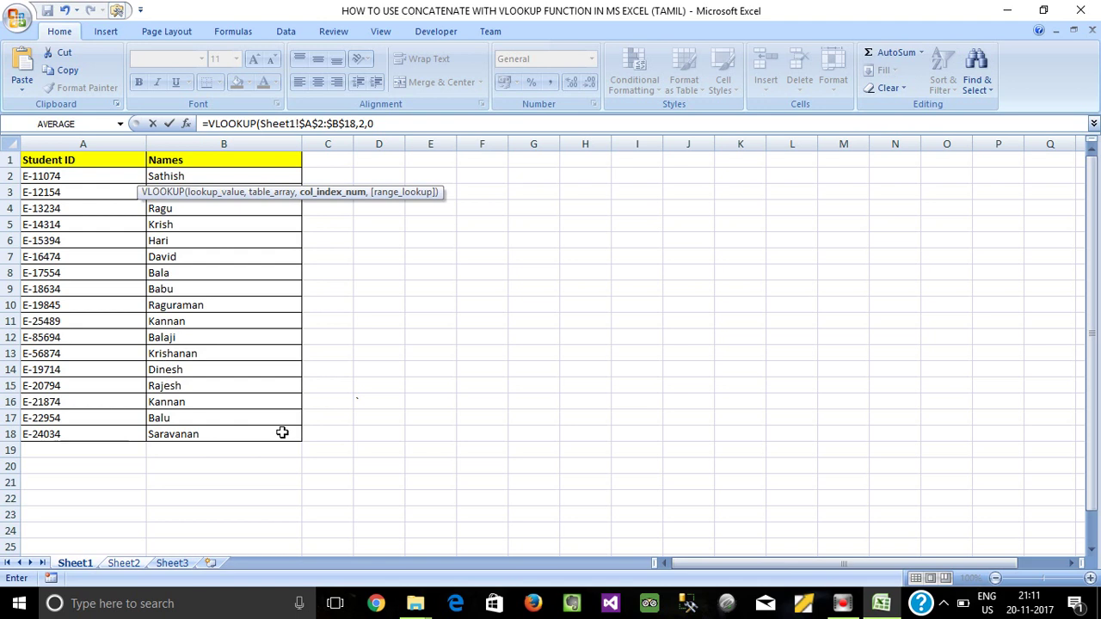
{"action": "key", "text": "Return"}
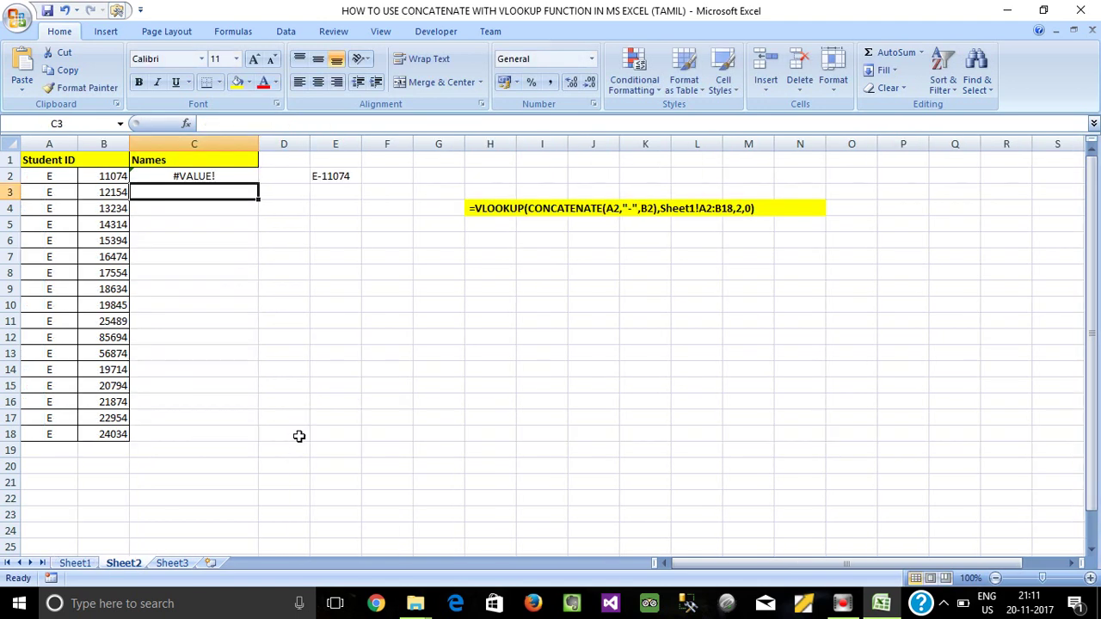
Compare the formulas in C2 and E2, then delete C2's #VALUE! formula
{"action": "left_click", "coordinate": [150, 176]}
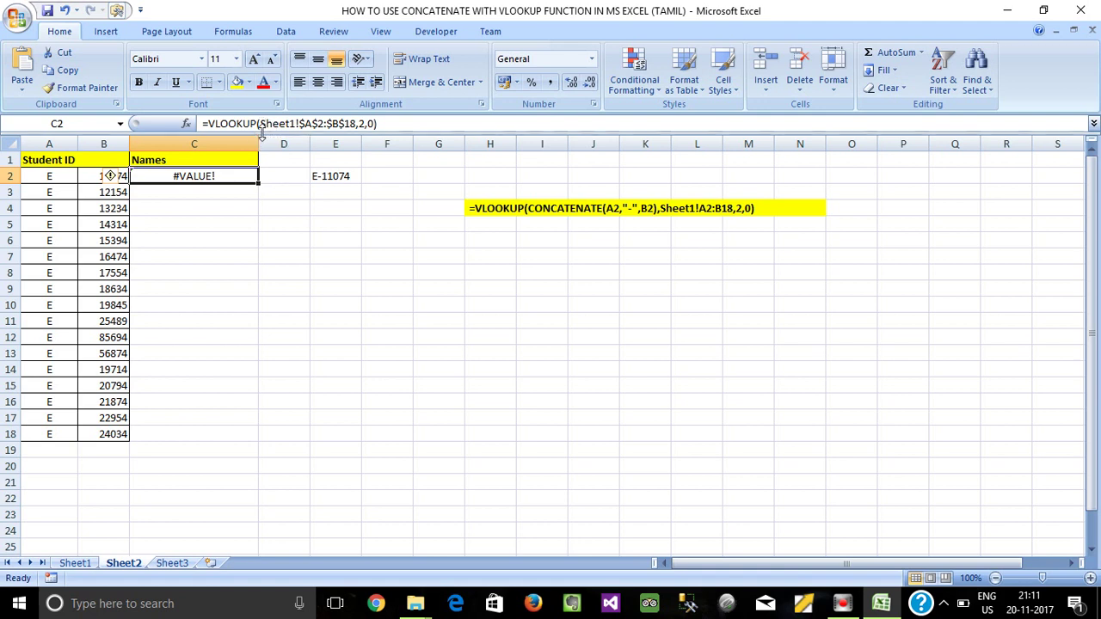
{"action": "left_click", "coordinate": [326, 177]}
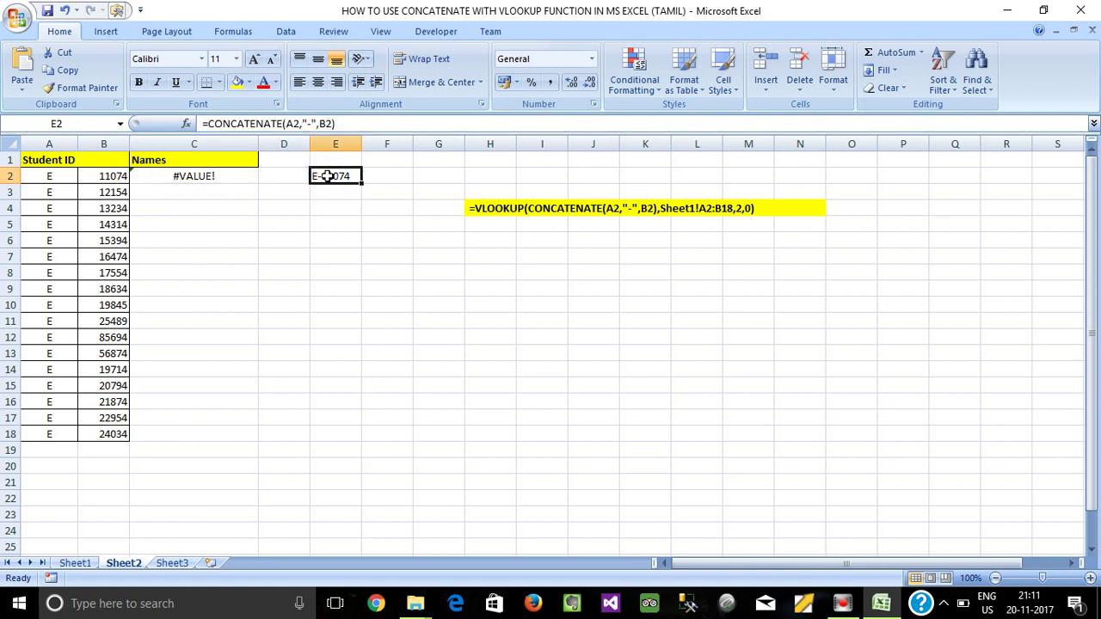
{"action": "left_click", "coordinate": [200, 175]}
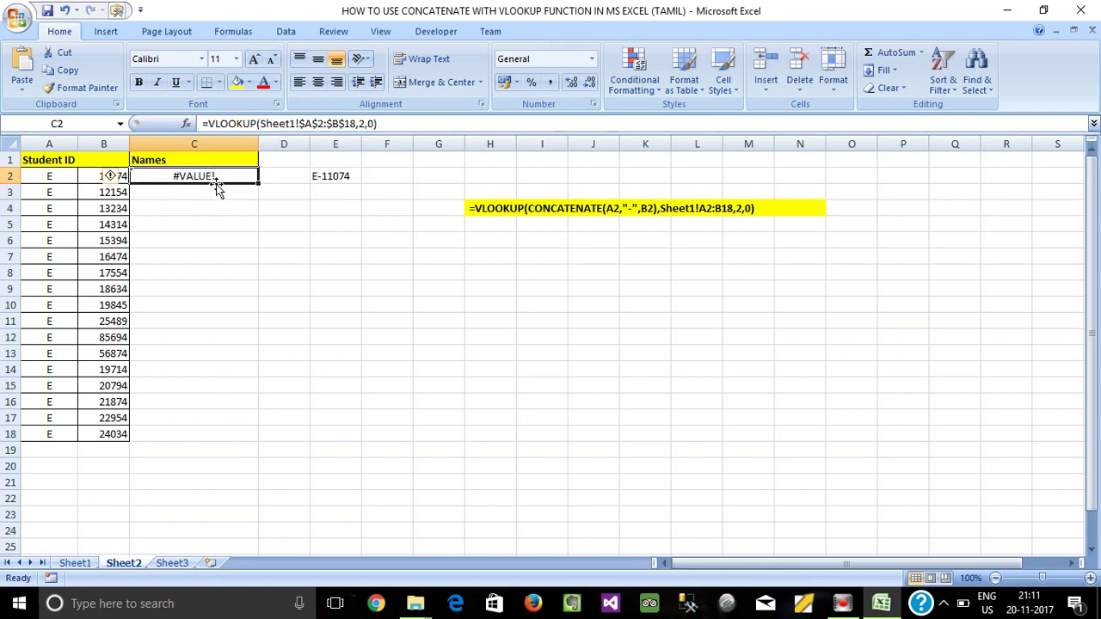
{"action": "key", "text": "Delete"}
Enter =VLOOKUP(E2,Sheet1!A2:B18,2,0) in C2 so it returns Sathish
{"action": "type", "text": "="}
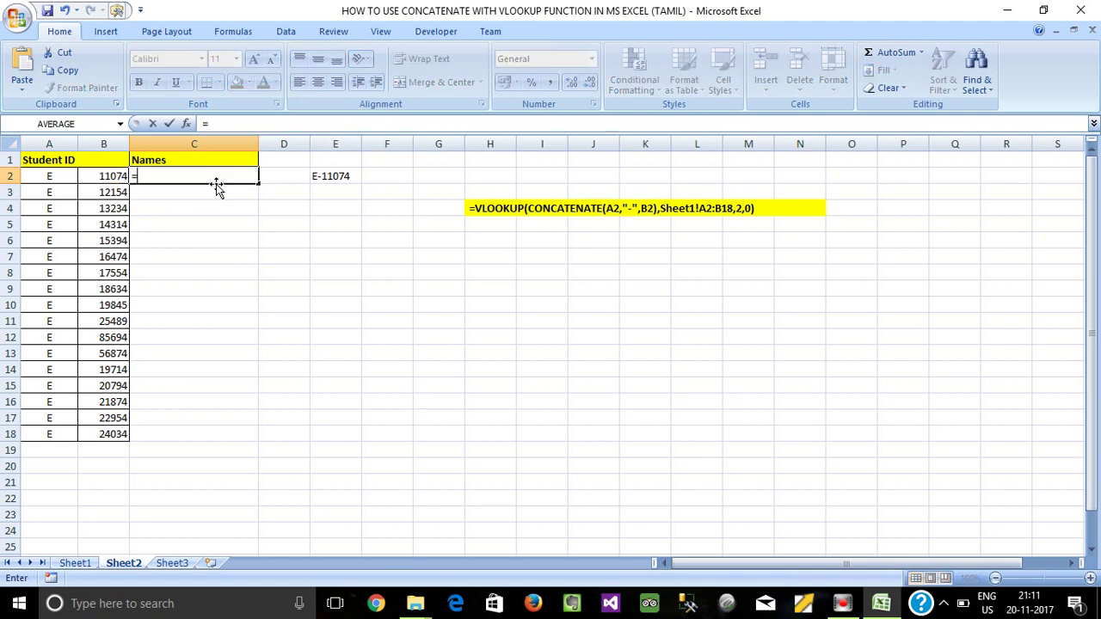
{"action": "type", "text": "VLOOKUP("}
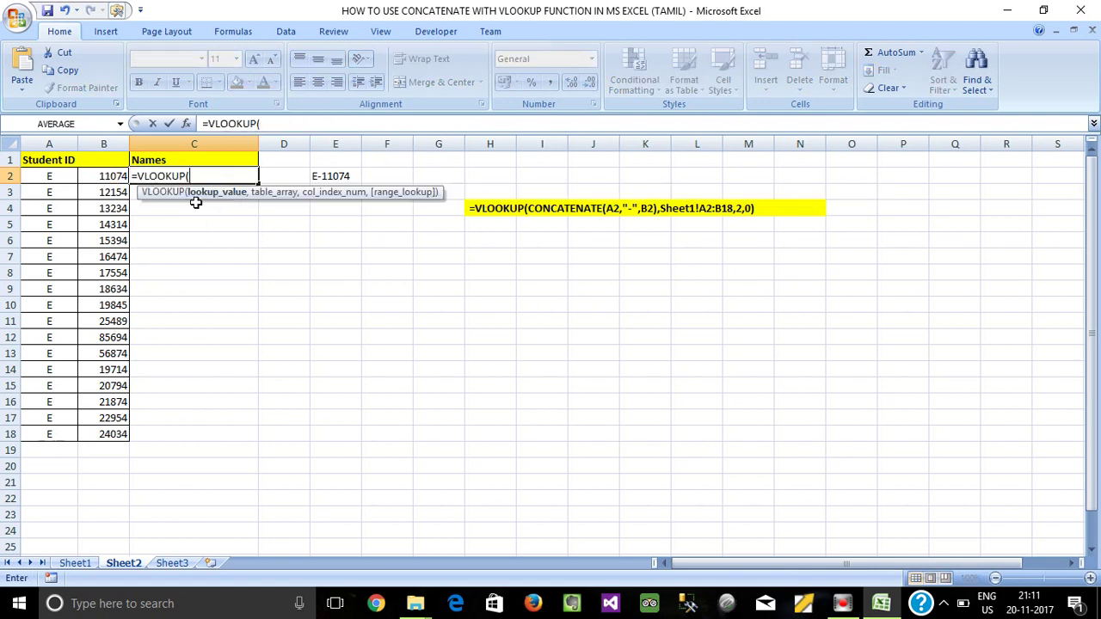
{"action": "left_click", "coordinate": [332, 176]}
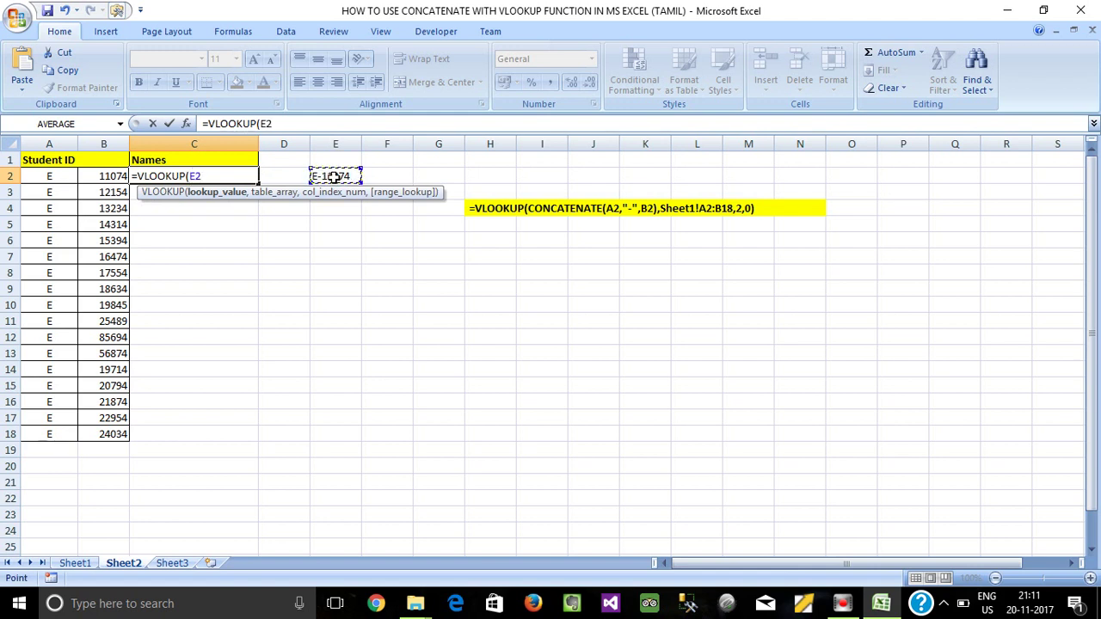
{"action": "type", "text": ","}
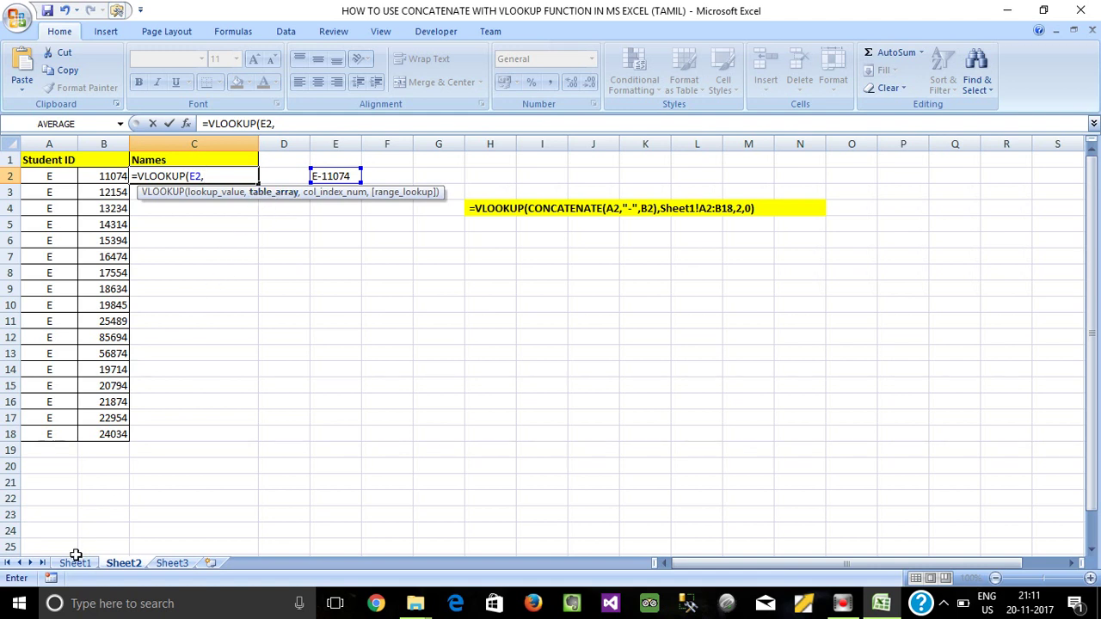
{"action": "left_click", "coordinate": [76, 561]}
{"action": "mouse_move", "coordinate": [69, 175]}
{"action": "left_mouse_down"}
{"action": "mouse_move", "coordinate": [194, 307]}
{"action": "mouse_move", "coordinate": [248, 438]}
{"action": "left_mouse_up"}
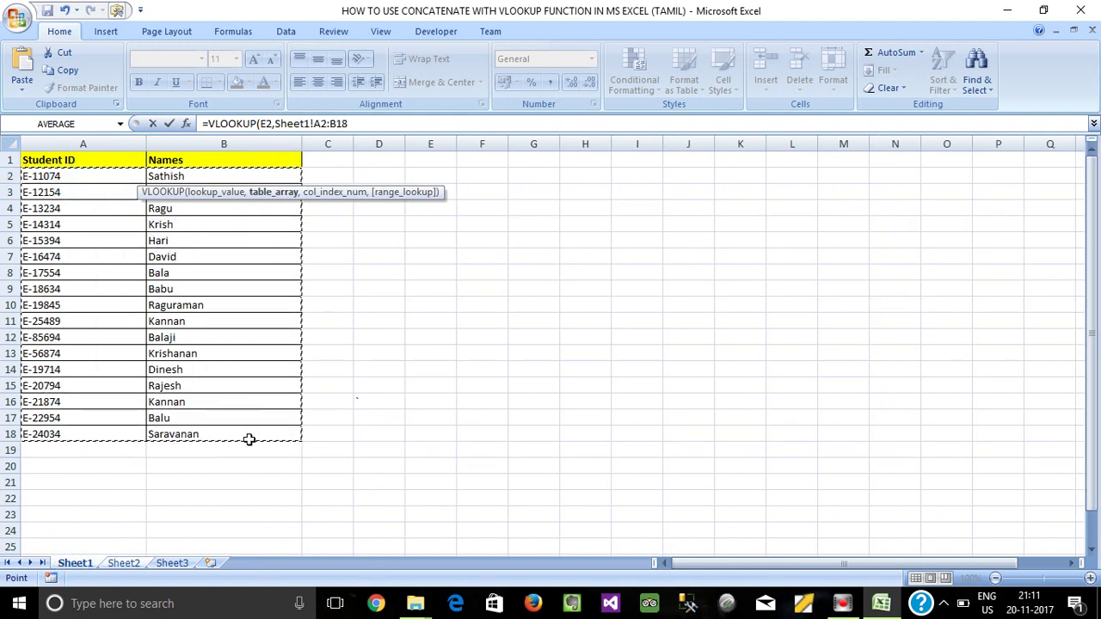
{"action": "type", "text": ",2"}
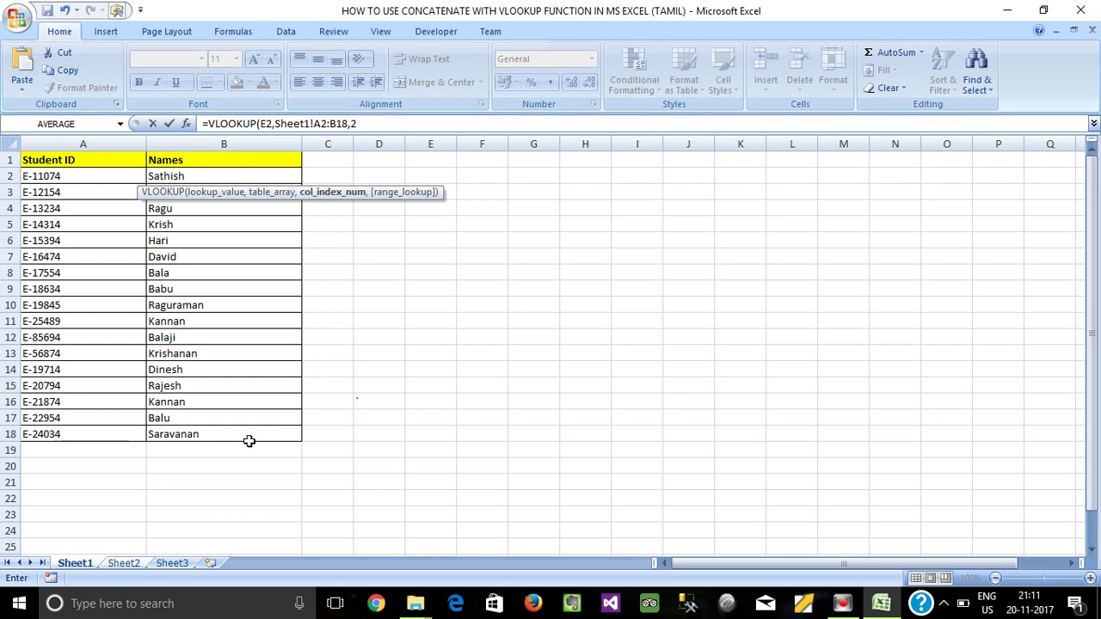
{"action": "type", "text": ",0"}
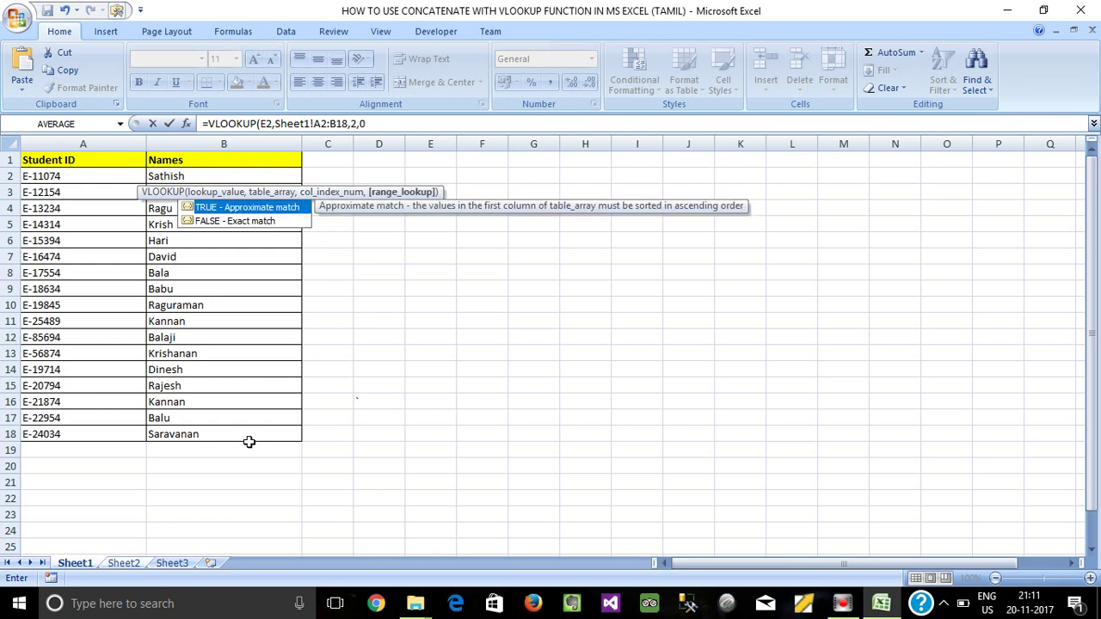
{"action": "type", "text": ")"}
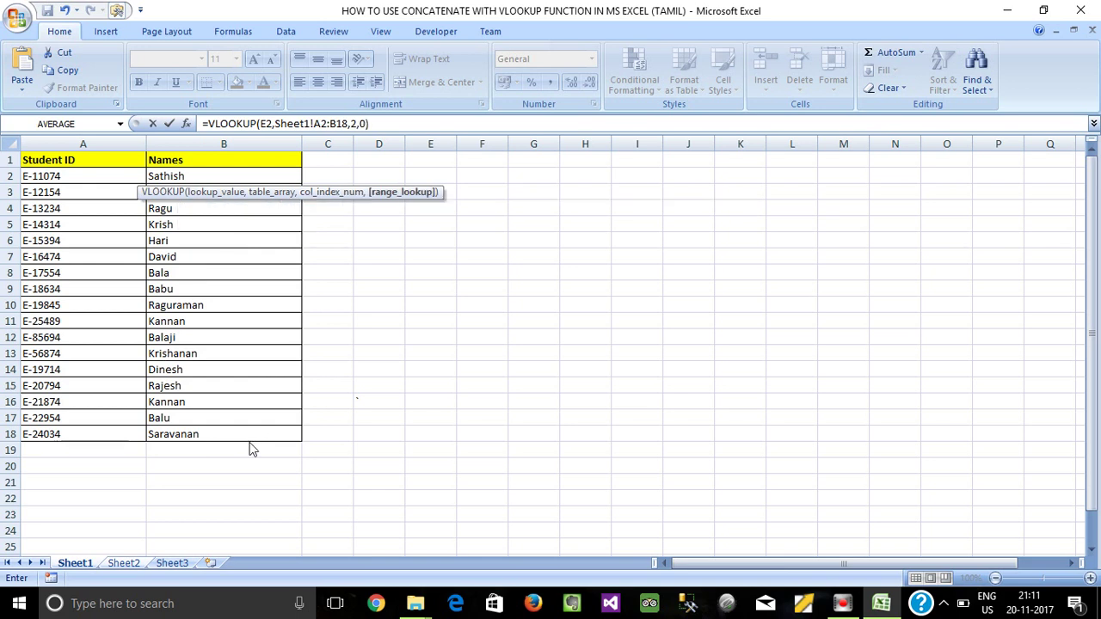
{"action": "key", "text": "Return"}
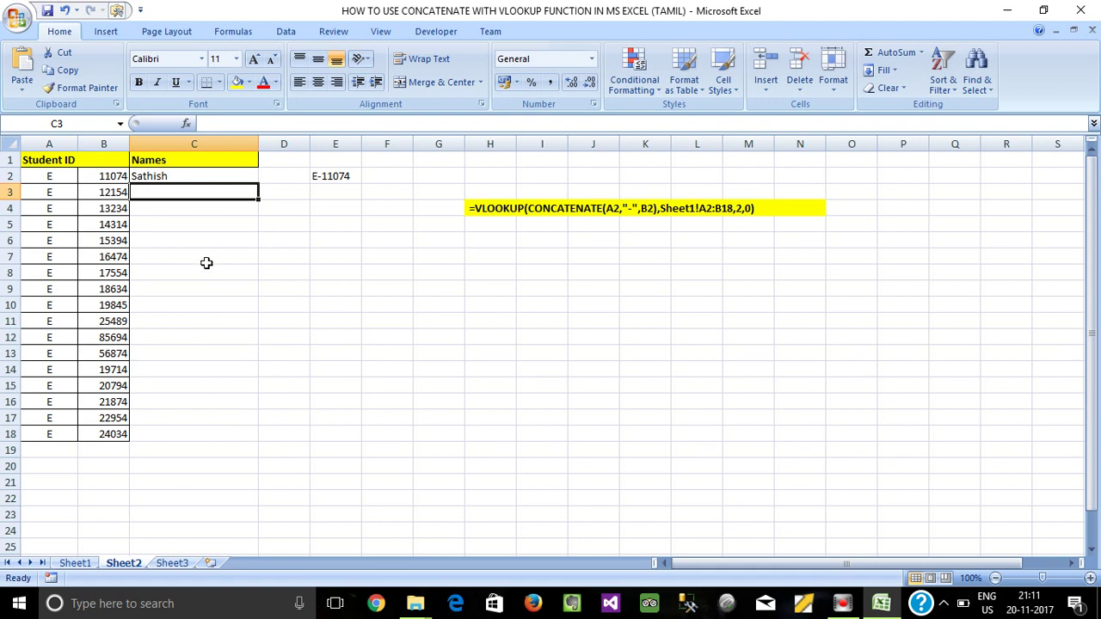
Fill C2's lookup formula down to C18
{"action": "left_click", "coordinate": [206, 262]}
{"action": "left_click", "coordinate": [166, 175]}
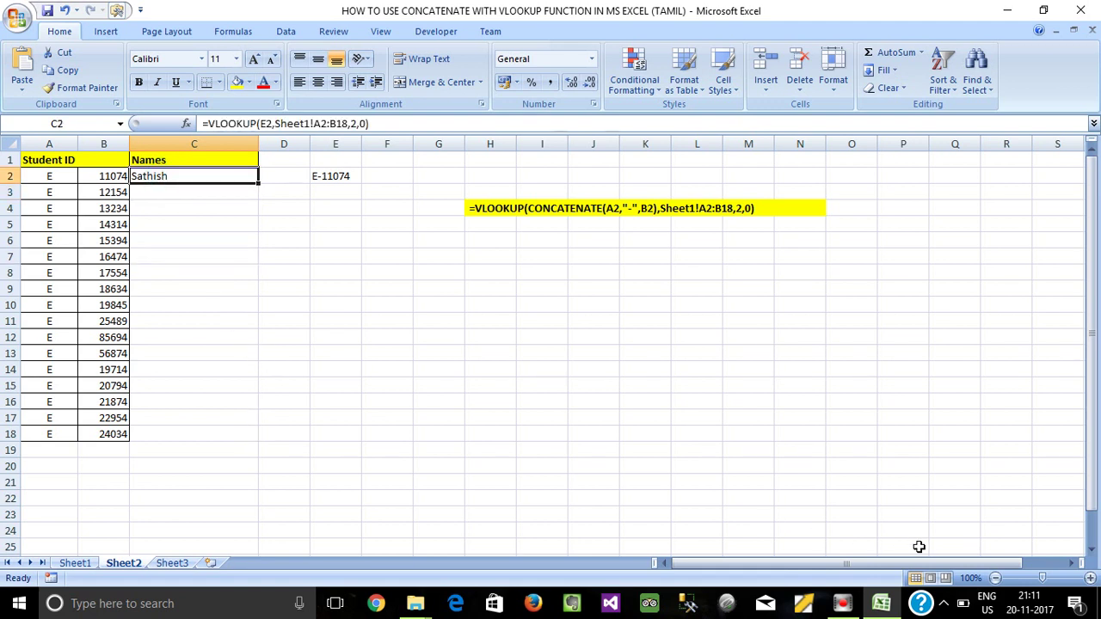
{"action": "left_click_drag", "start_coordinate": [256, 186], "coordinate": [260, 442]}
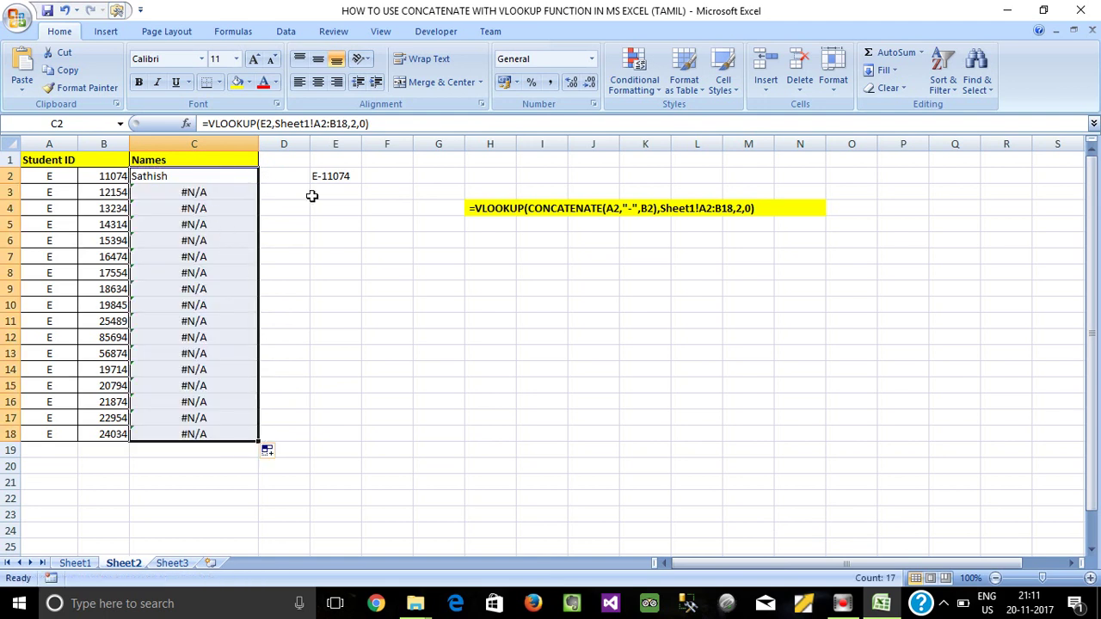
Fill E2's joined-ID formula down to E18 and check the row 17 result
{"action": "left_click", "coordinate": [336, 177]}
{"action": "left_click_drag", "start_coordinate": [362, 183], "coordinate": [355, 434]}
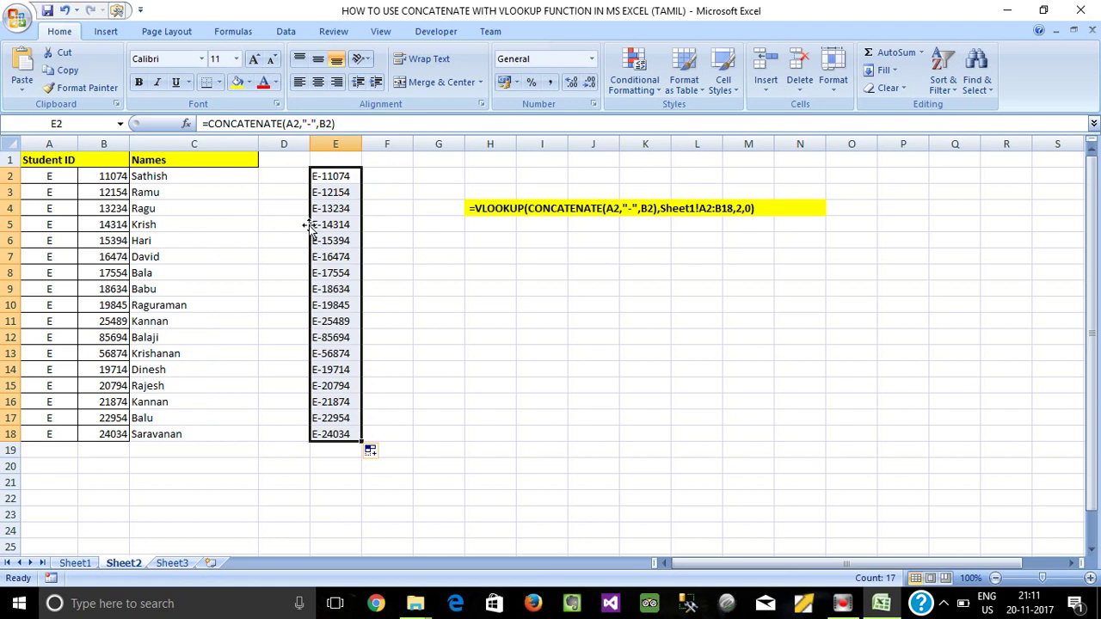
{"action": "left_click", "coordinate": [340, 175]}
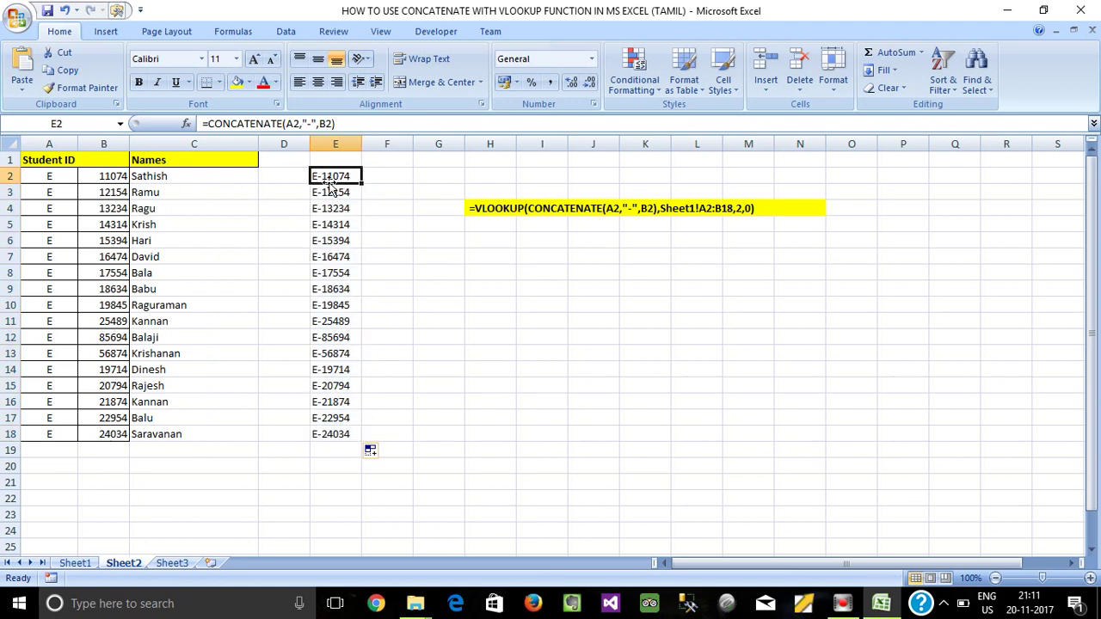
{"action": "left_click", "coordinate": [344, 420]}
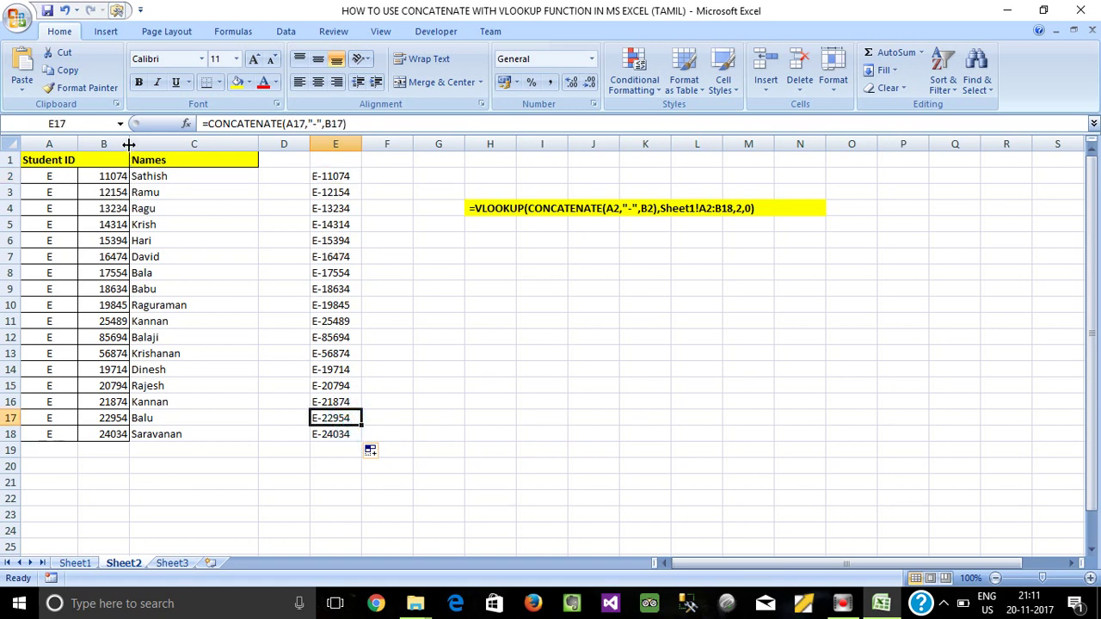
Widen column B on Sheet2, then review the Names lookups and joined IDs in column E
{"action": "left_click_drag", "start_coordinate": [129, 144], "coordinate": [143, 144]}
{"action": "left_click", "coordinate": [172, 175]}
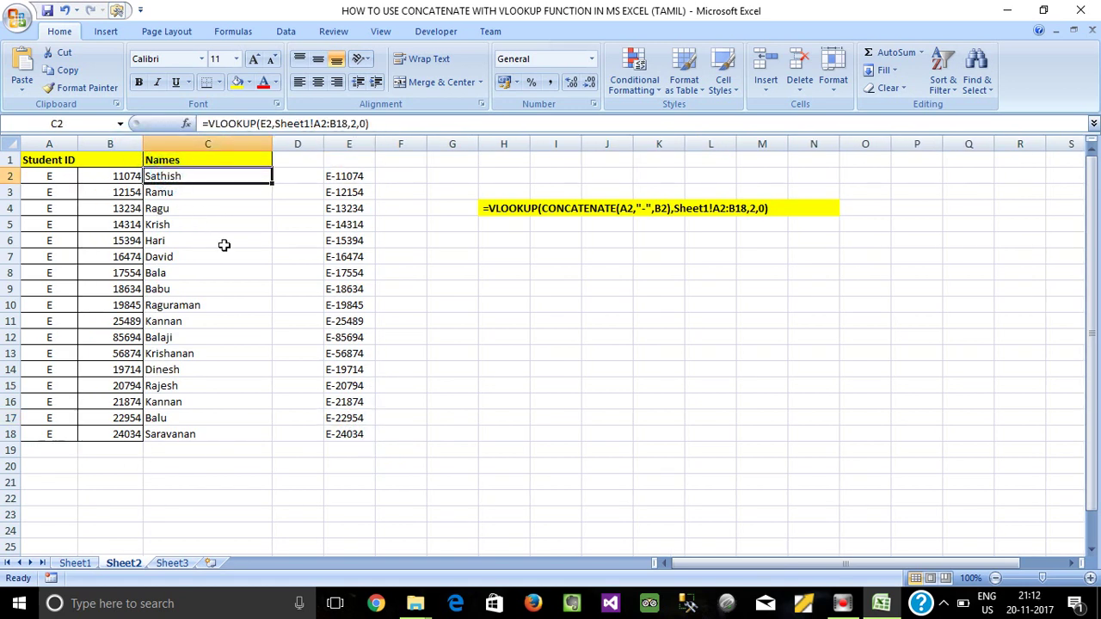
{"action": "left_click", "coordinate": [215, 303]}
{"action": "left_click_drag", "start_coordinate": [340, 176], "coordinate": [362, 434]}
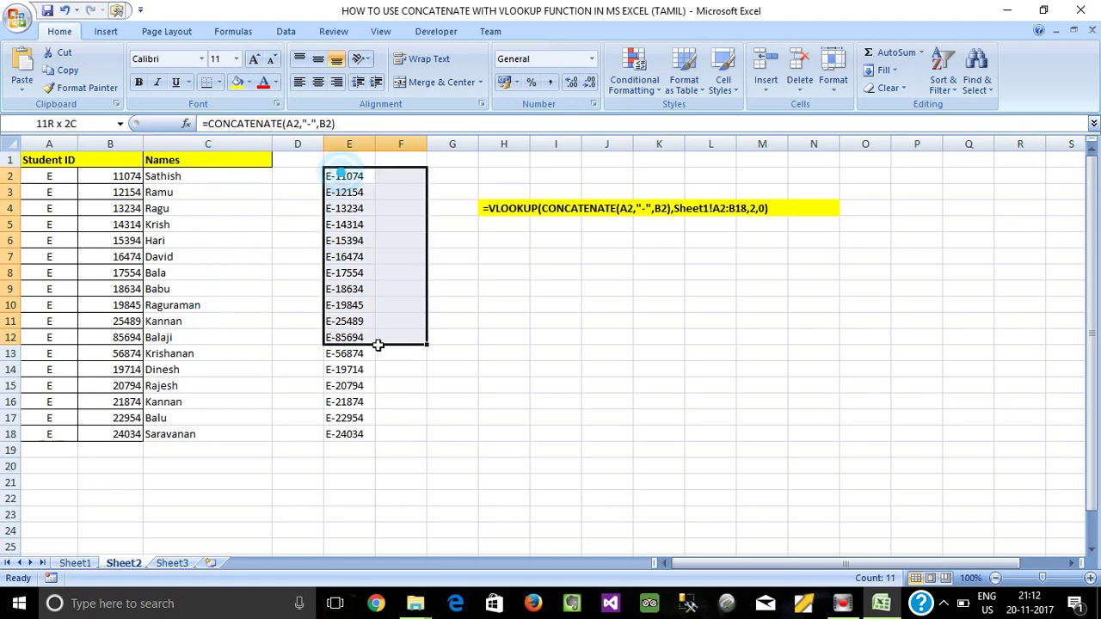
Compare Sheet2's joined IDs in E2:E18 against Sheet1's Student ID values
{"action": "left_click", "coordinate": [74, 564]}
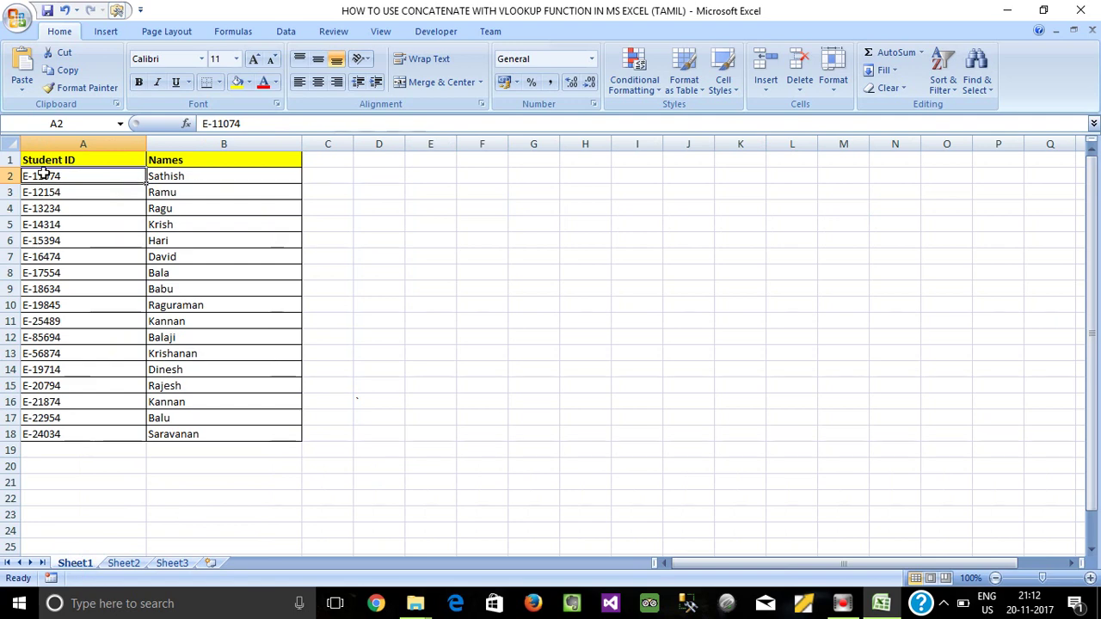
{"action": "left_click_drag", "start_coordinate": [43, 176], "coordinate": [56, 434]}
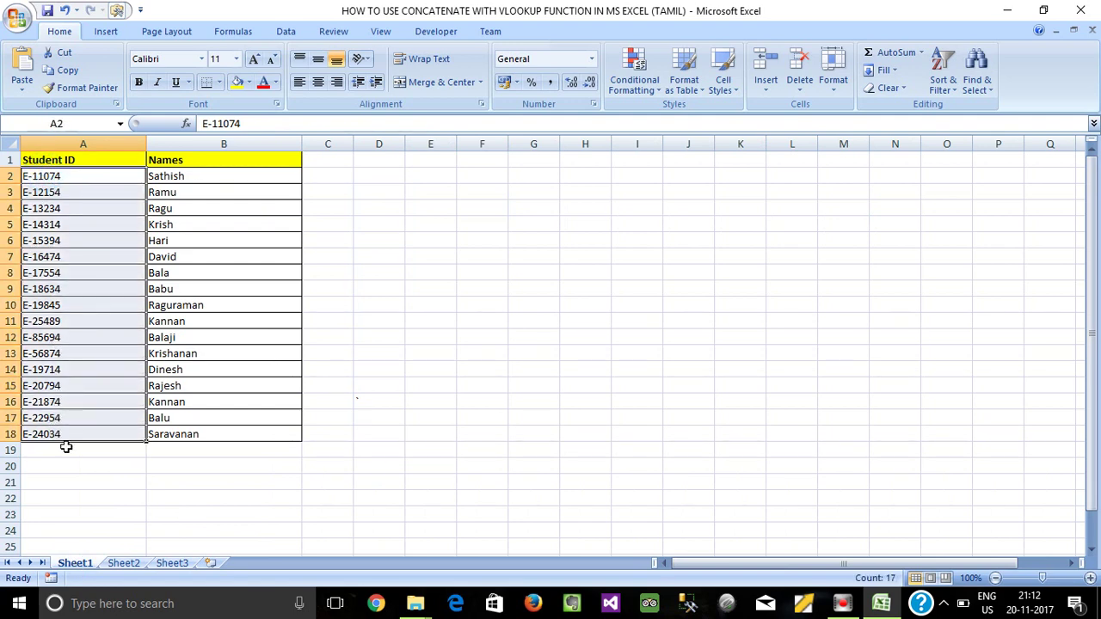
{"action": "left_click", "coordinate": [126, 563]}
{"action": "left_click_drag", "start_coordinate": [345, 174], "coordinate": [349, 434]}
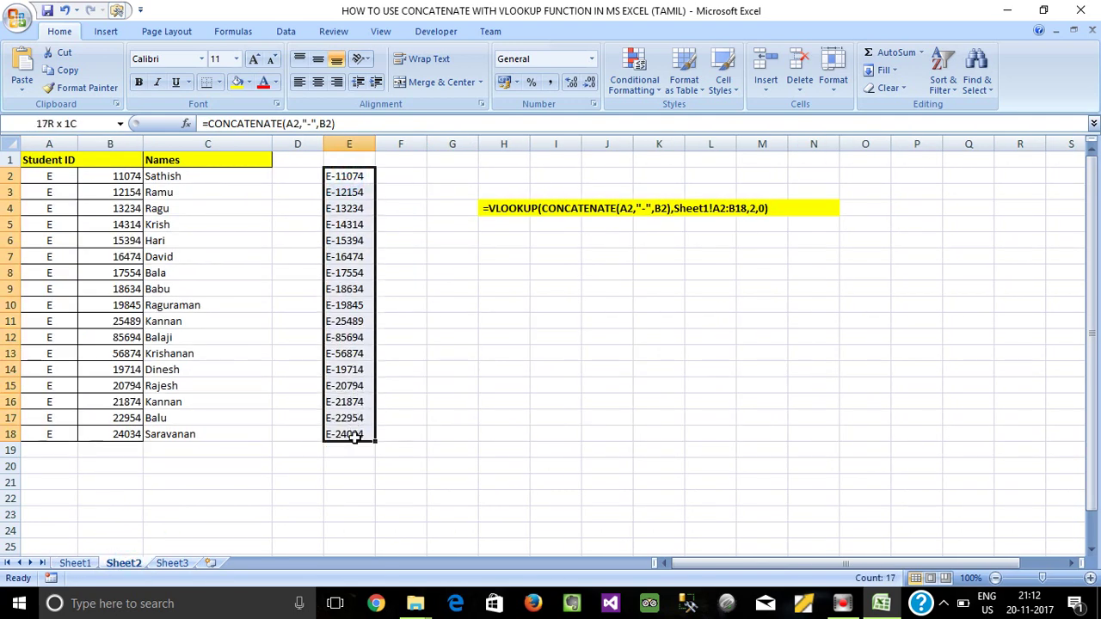
{"action": "left_click", "coordinate": [330, 175]}
Inspect the VLOOKUP formulas for Ragu and Hari and the joined ID formulas like E7
{"action": "left_click", "coordinate": [177, 177]}
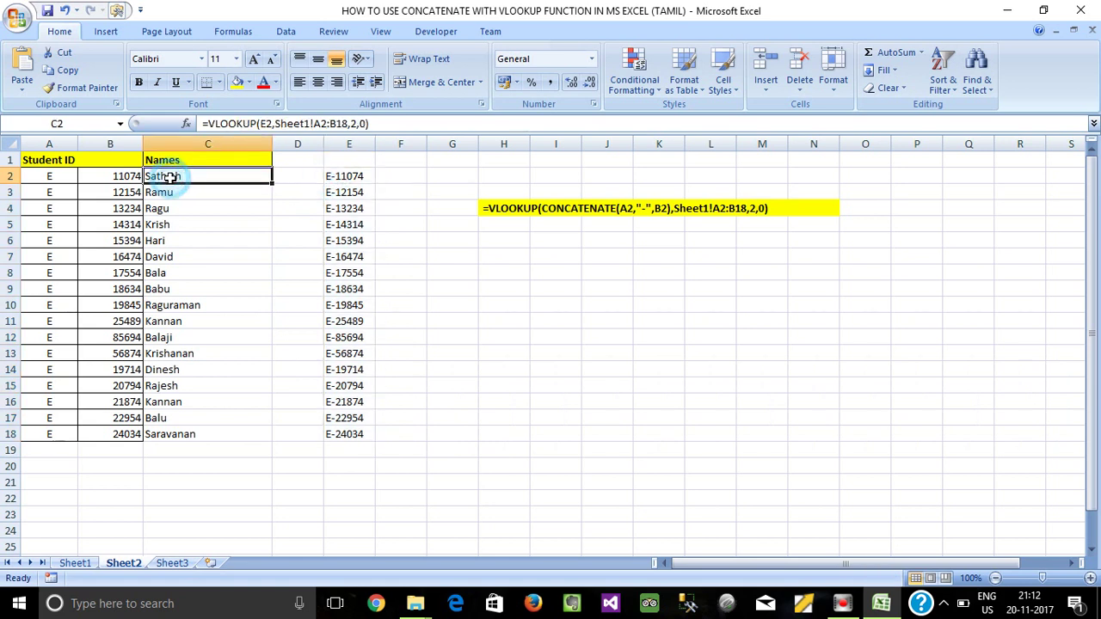
{"action": "left_click", "coordinate": [237, 208]}
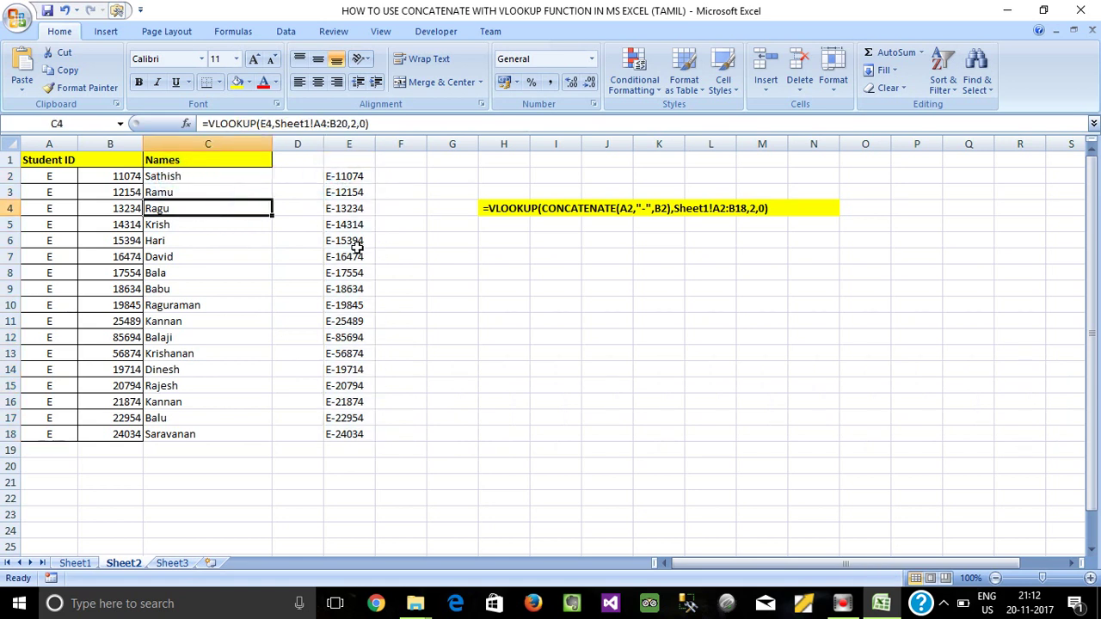
{"action": "left_click", "coordinate": [317, 223]}
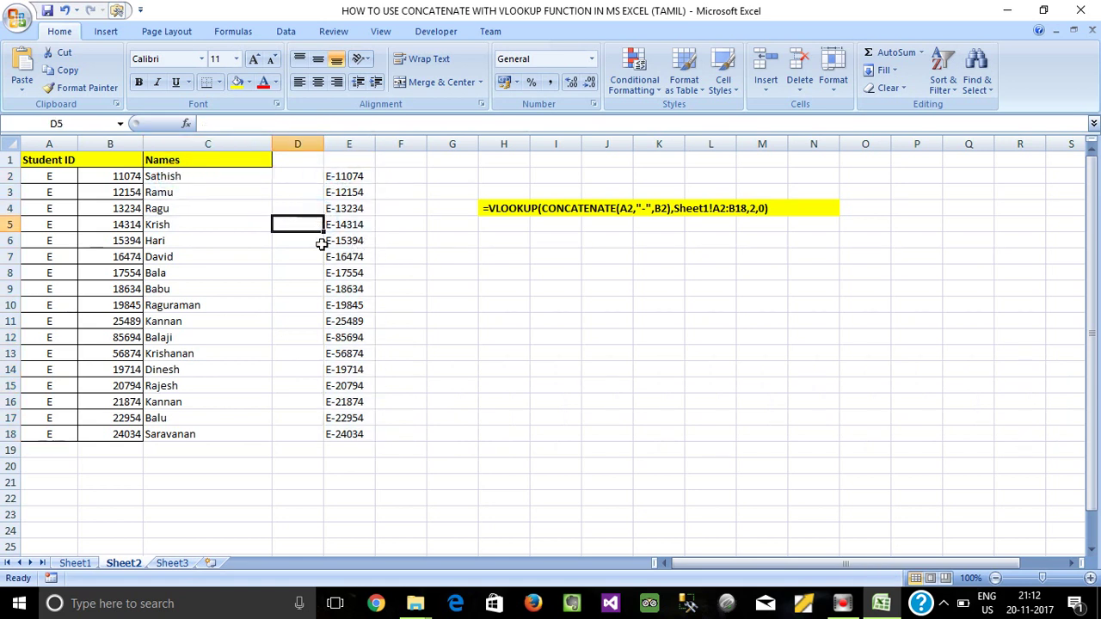
{"action": "left_click", "coordinate": [344, 258]}
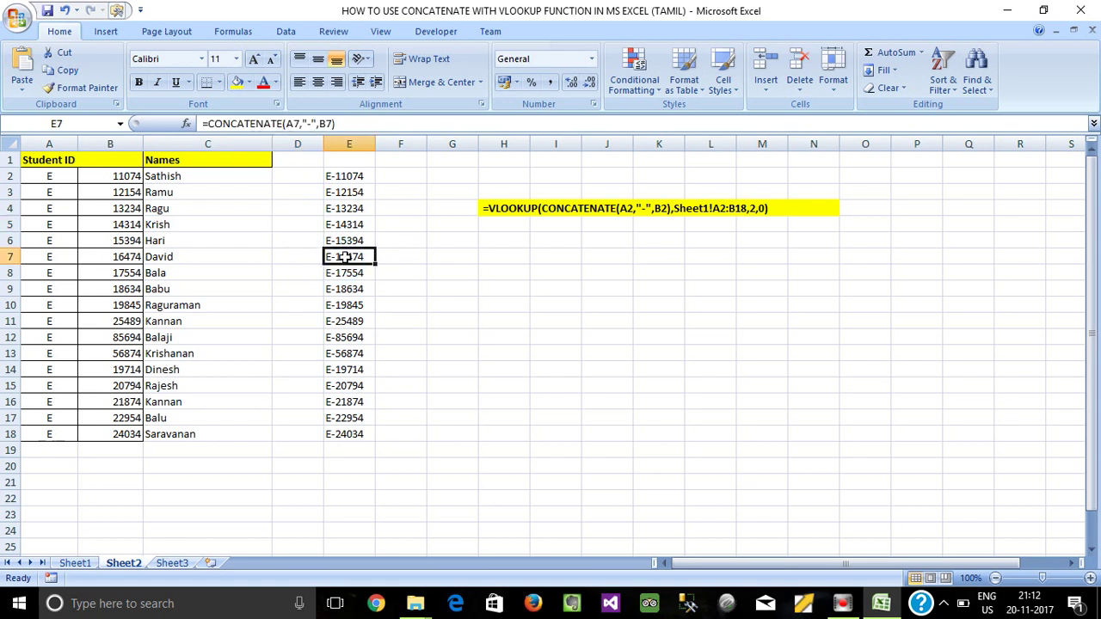
{"action": "left_click", "coordinate": [189, 239]}
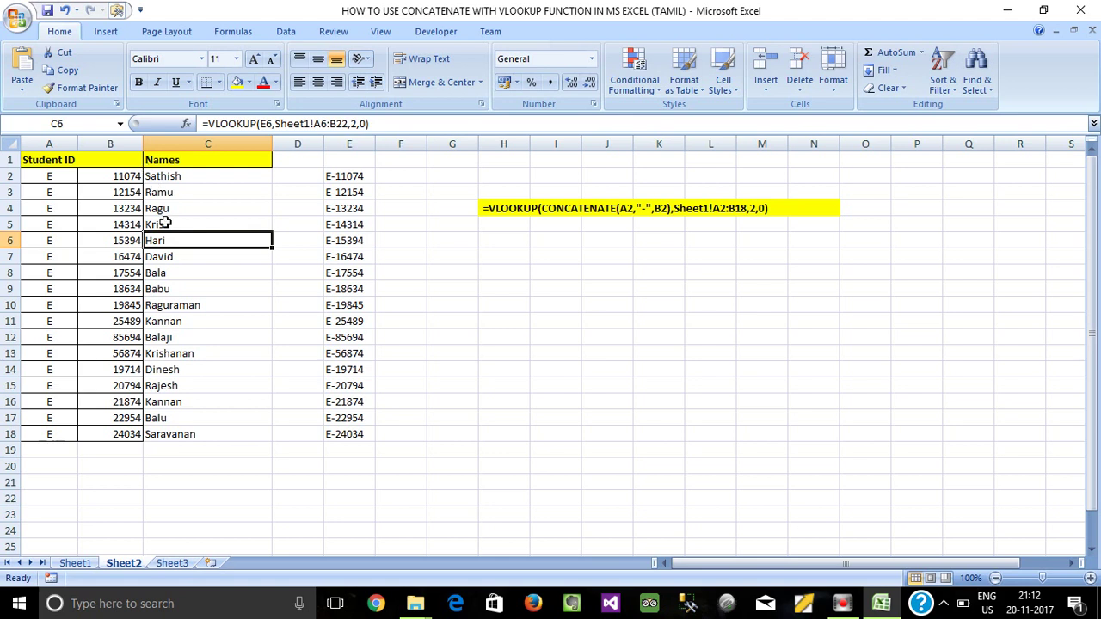